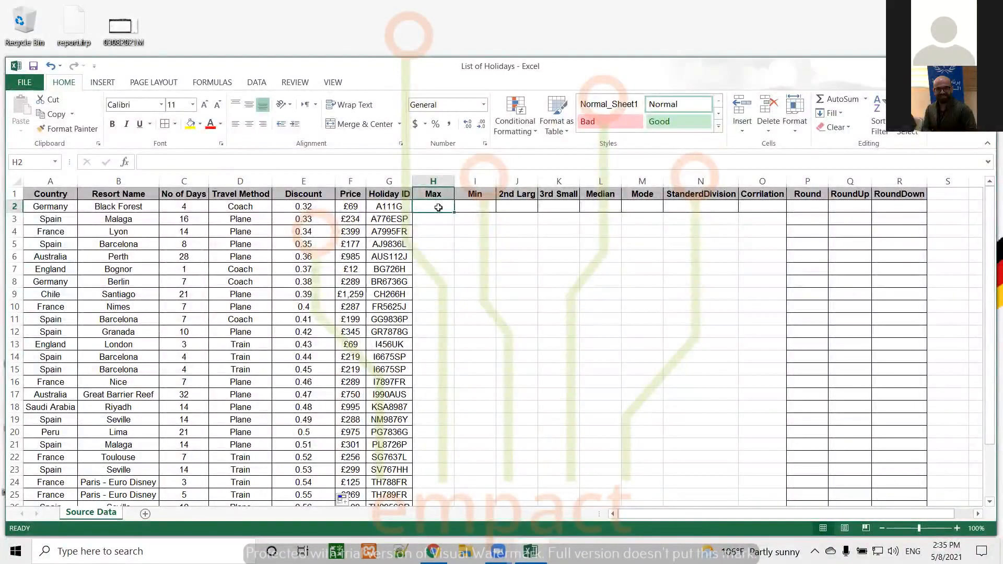
Start a MAX formula in cell H2 under the Max header
type("=m")
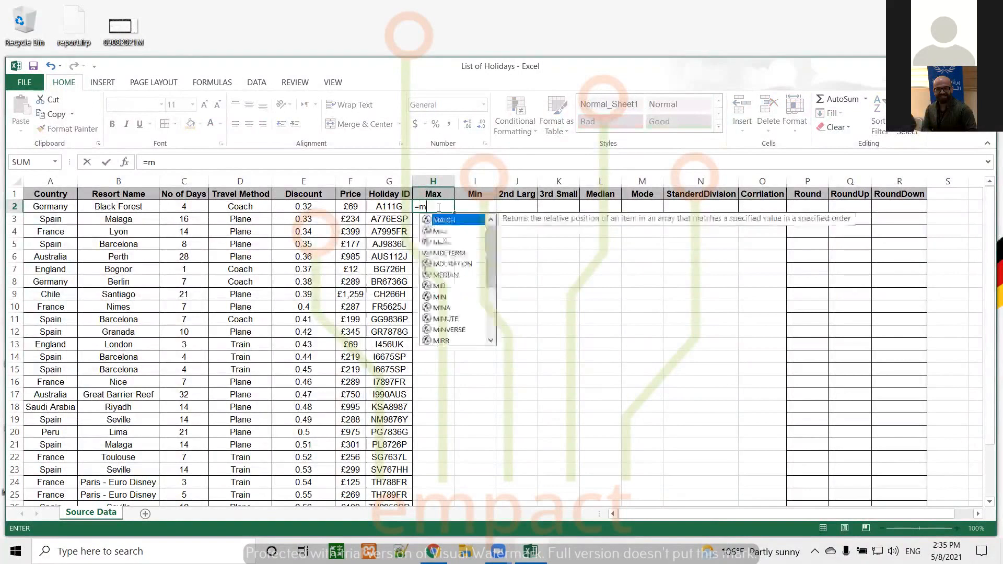
type("ax")
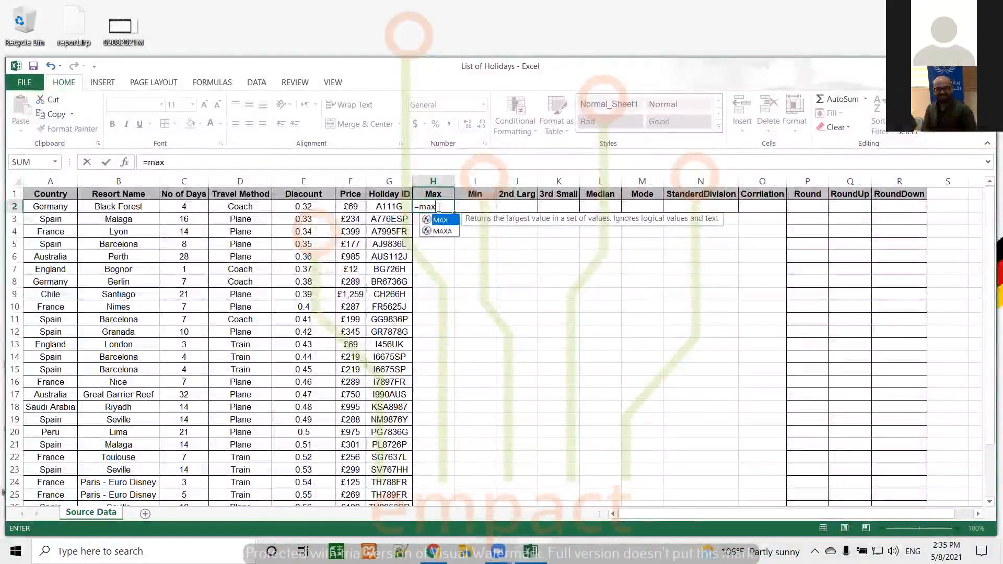
type("(")
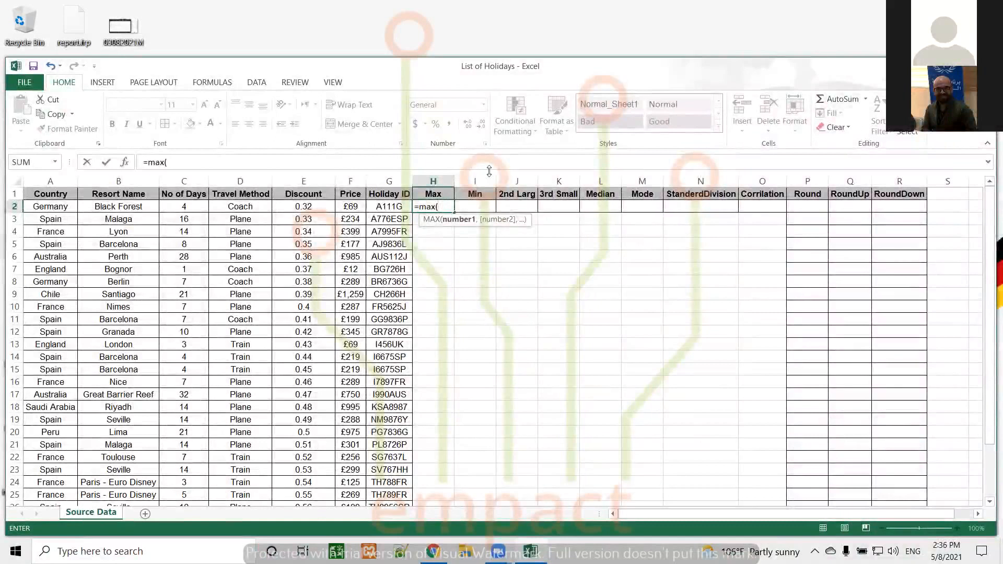
type("c2")
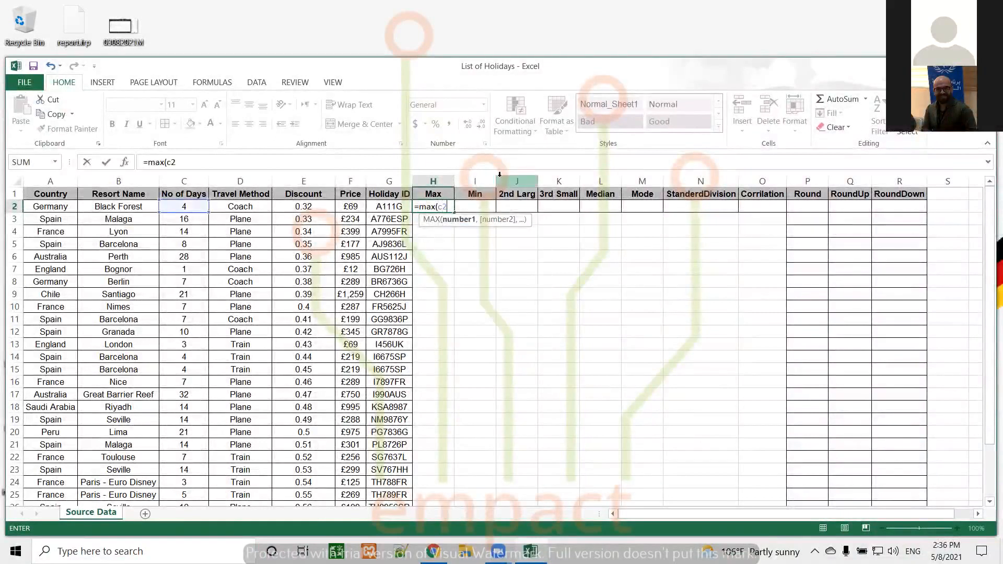
type(":c2")
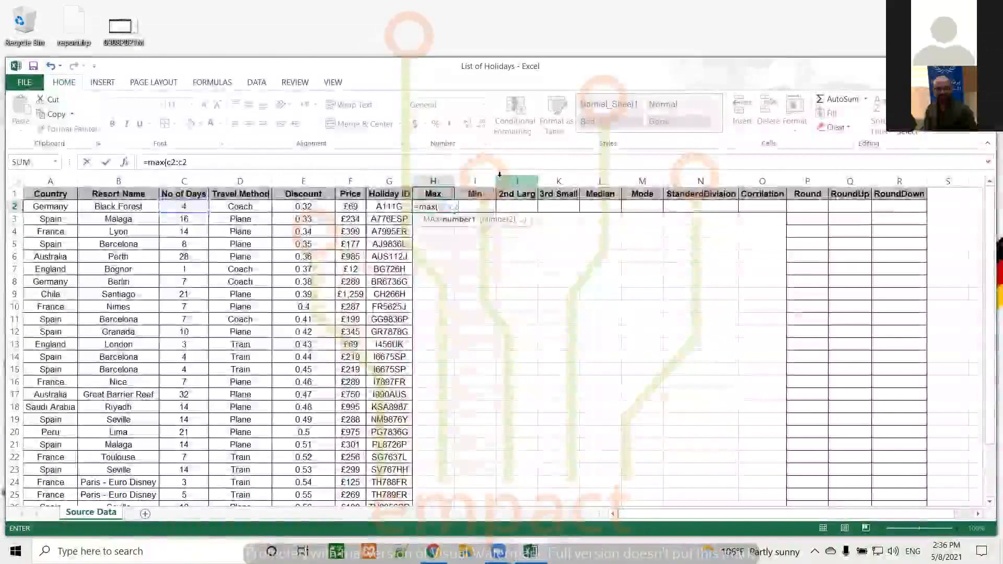
key("BackSpace")
key("BackSpace")
key("BackSpace")
key("BackSpace")
key("BackSpace")
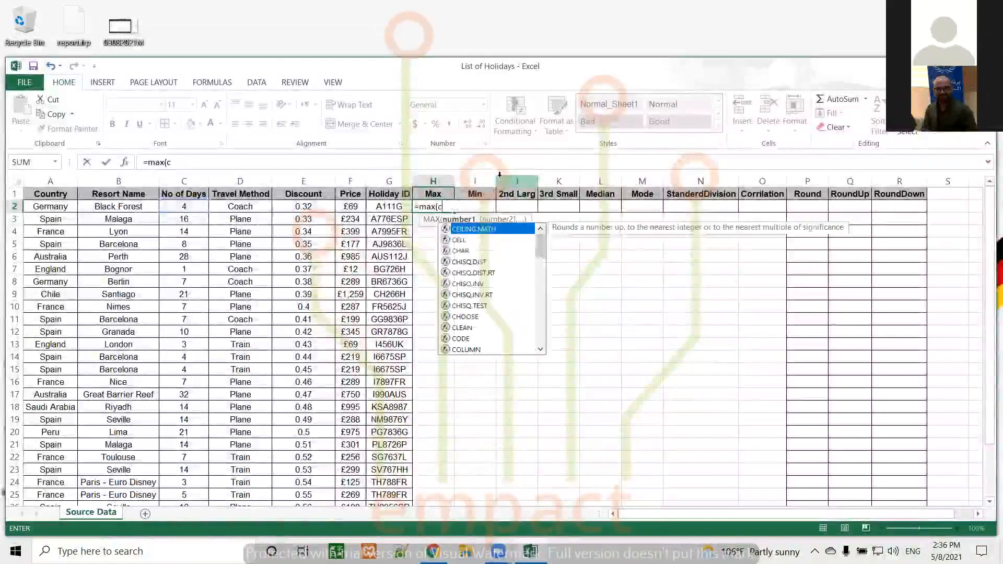
Complete the MAX formula in H2 with the No of Days range C2:C29
left_click(185, 207)
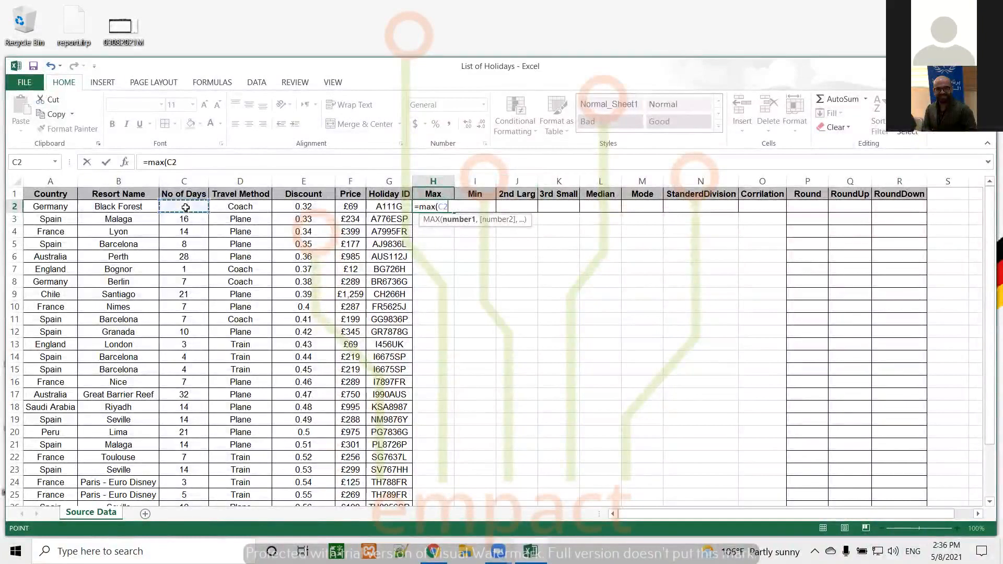
key("ctrl+shift+Down")
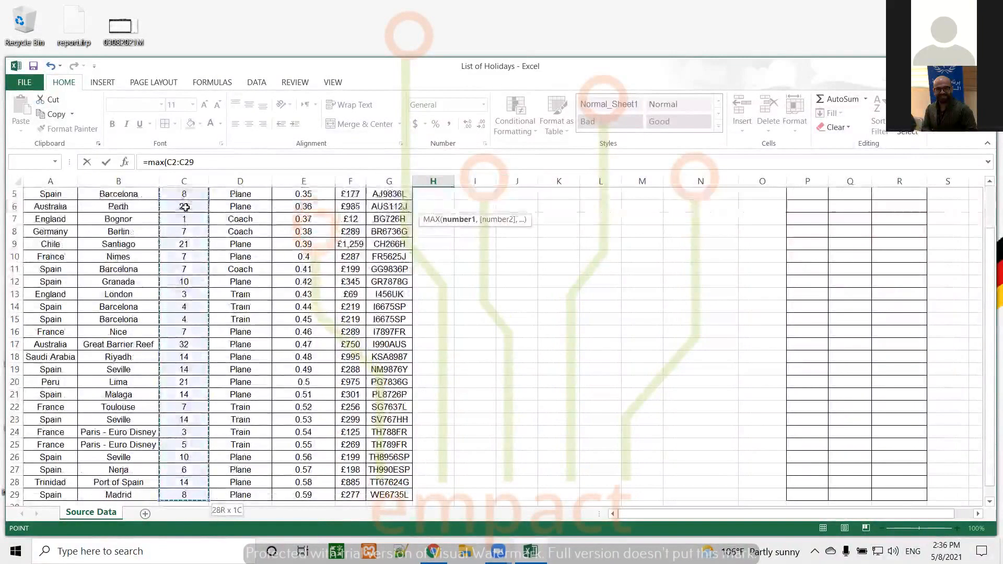
type(")")
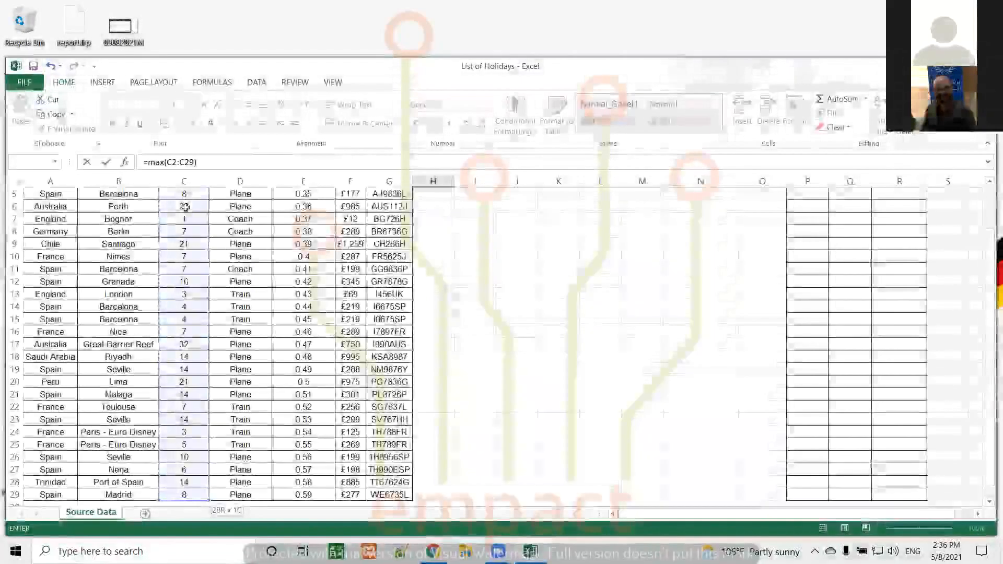
key("Return")
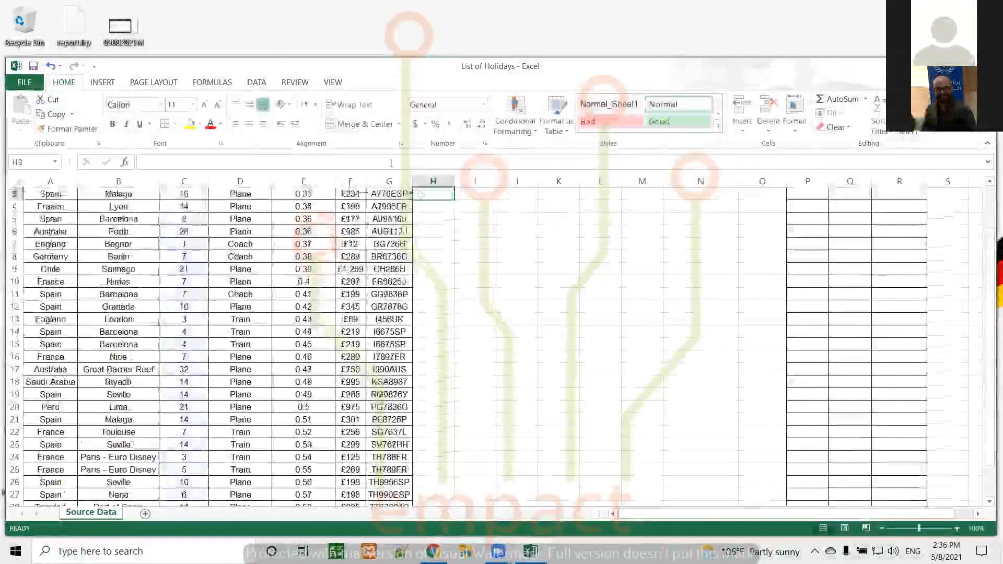
key("Up")
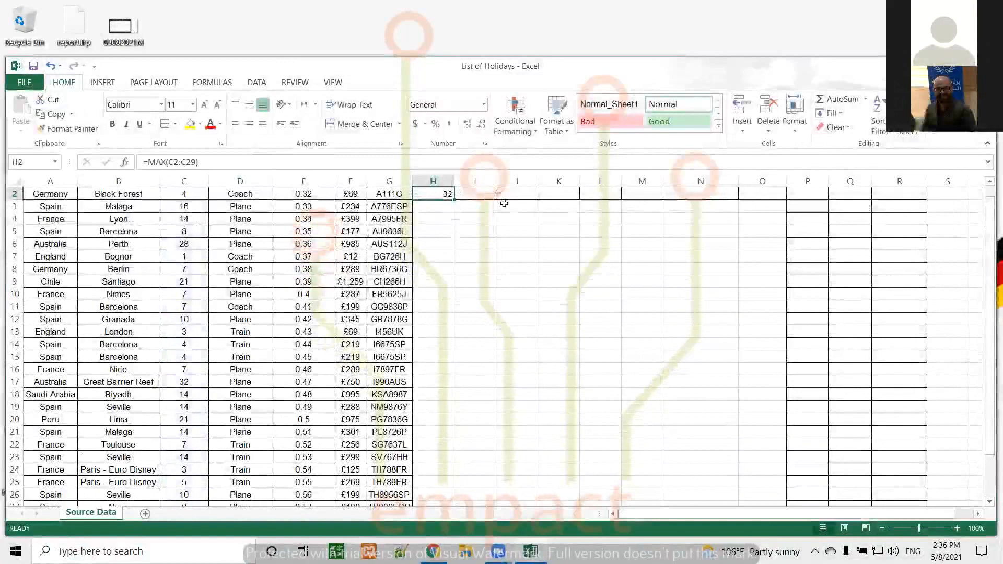
key("Up")
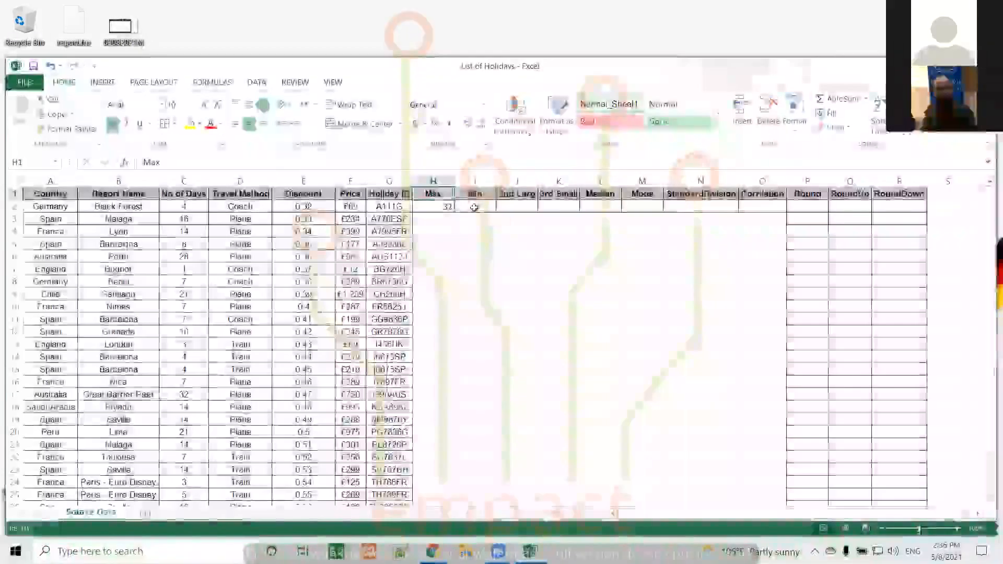
Enter the formula =MIN(C2:C29) in cell I2 under the Min header
left_click(474, 208)
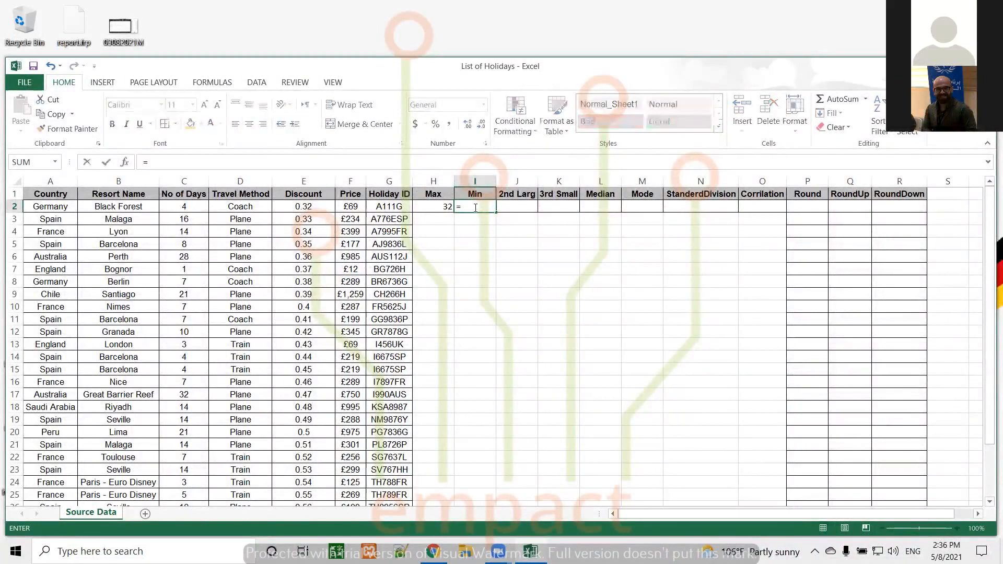
type("=min")
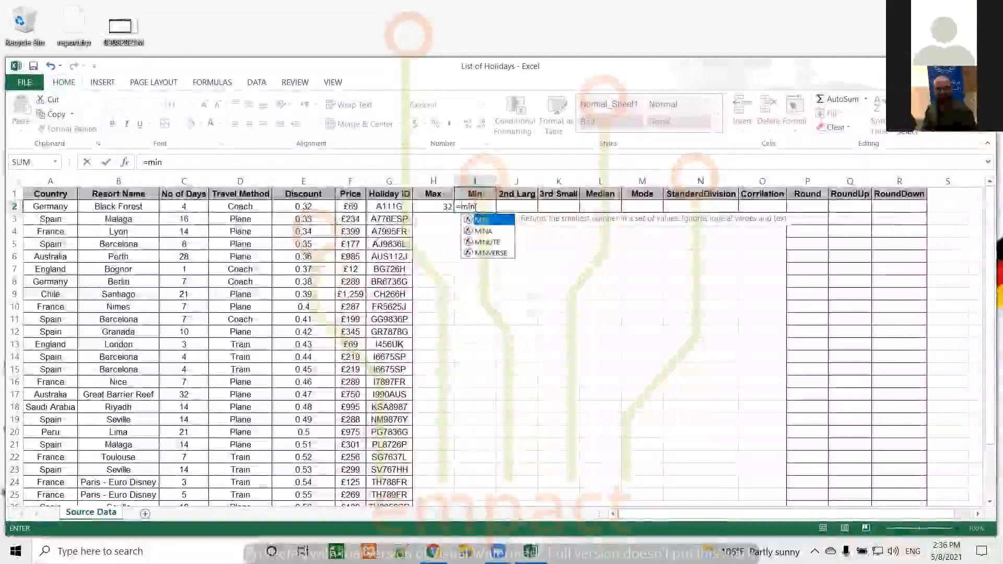
type("(")
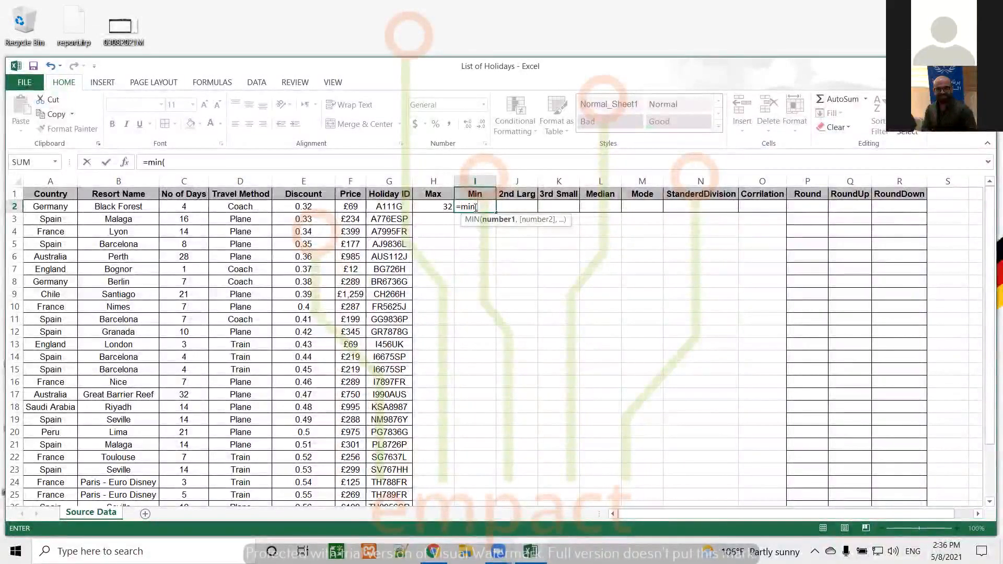
type("c2:c29)")
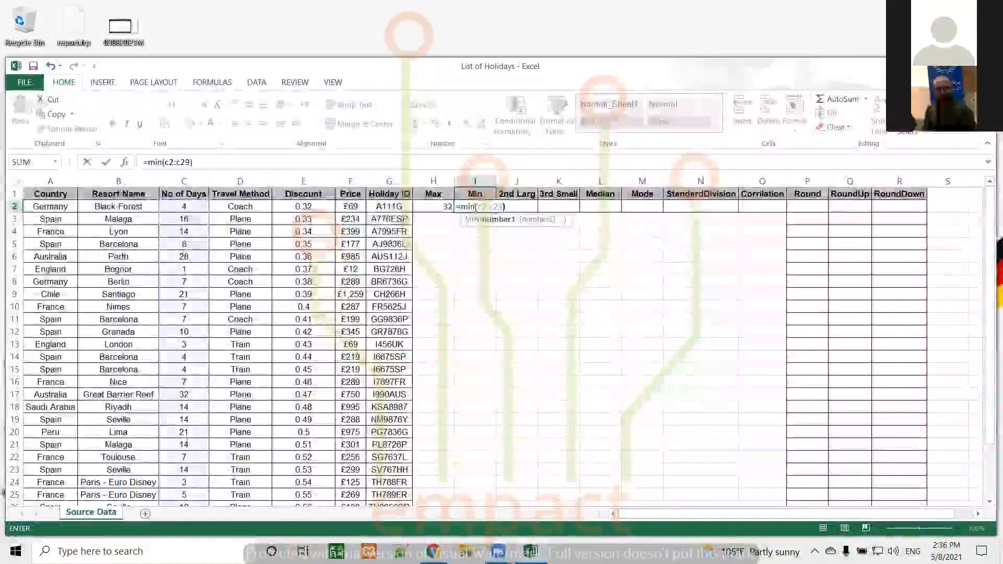
key("Return")
left_click(482, 206)
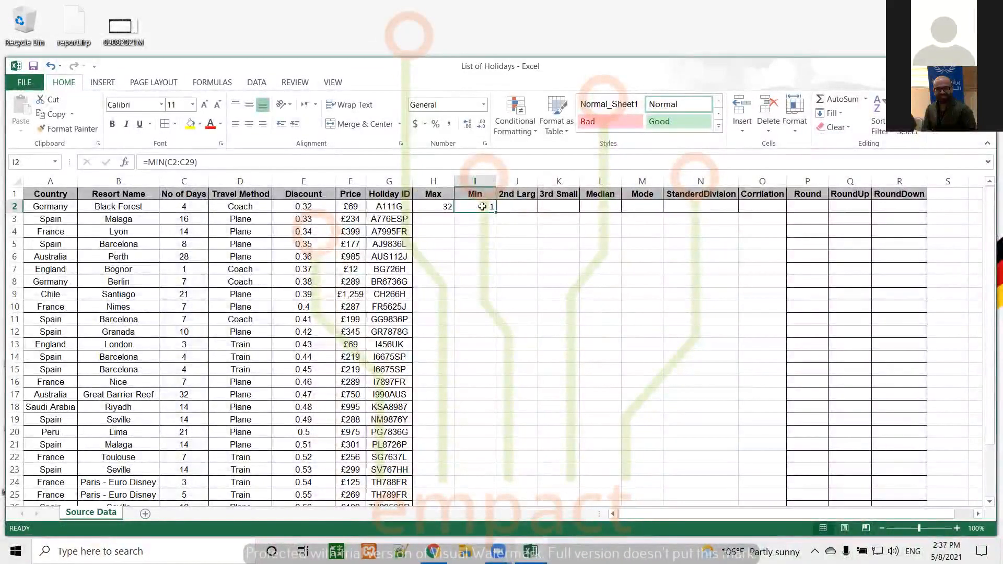
left_click(448, 208)
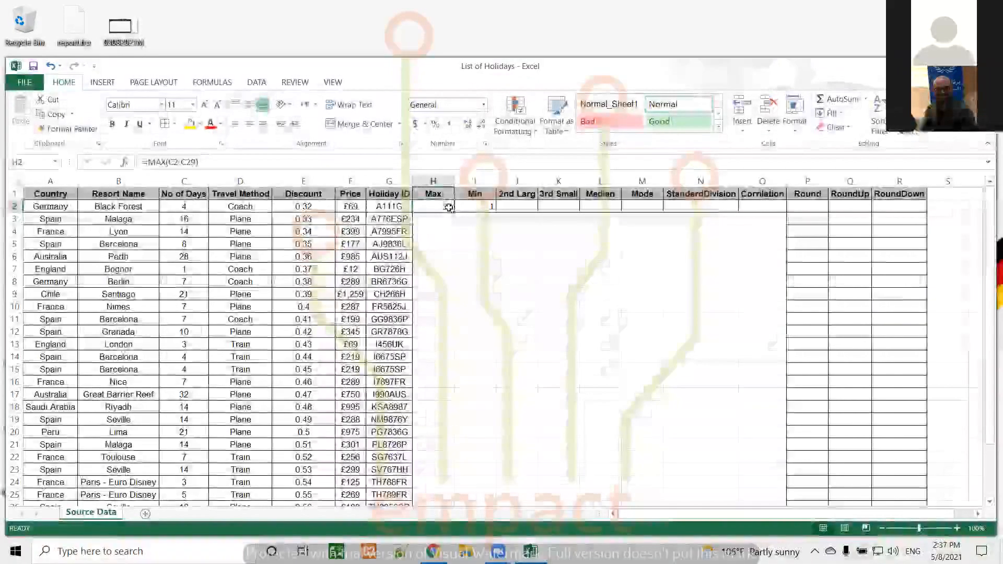
Enter a LARGE formula in cell J2 for the second-largest value in the No of Days column
left_click(520, 206)
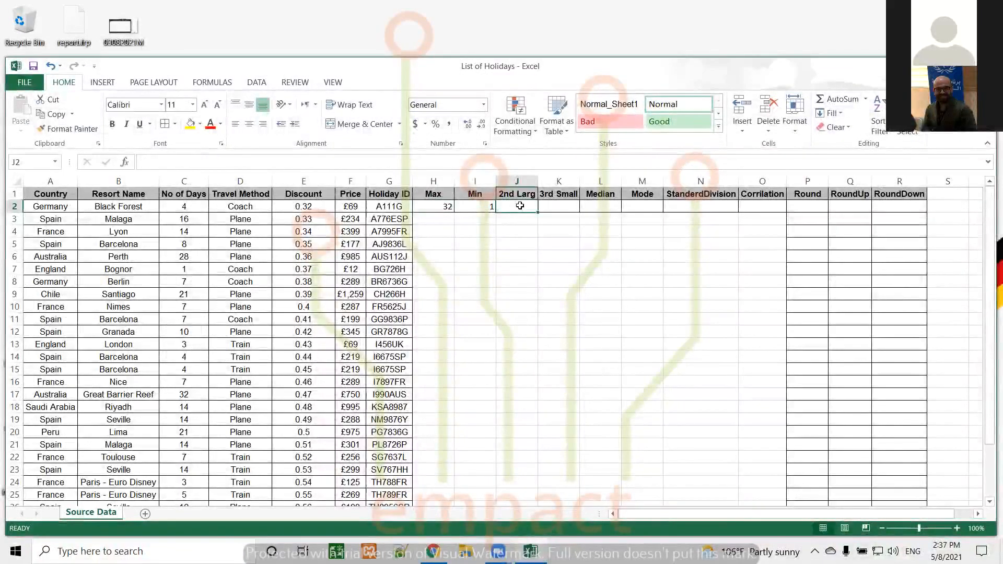
type("=larg")
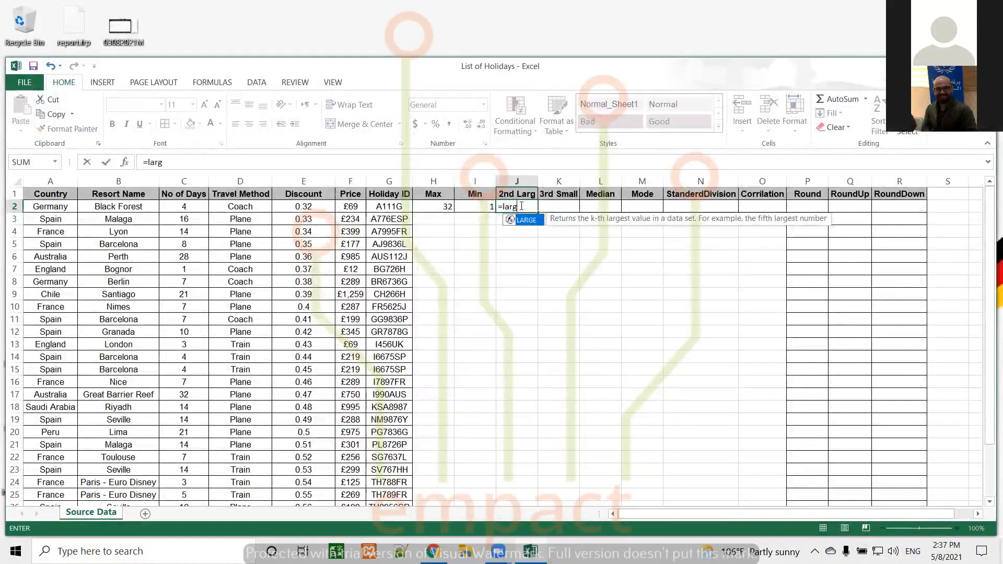
type("(")
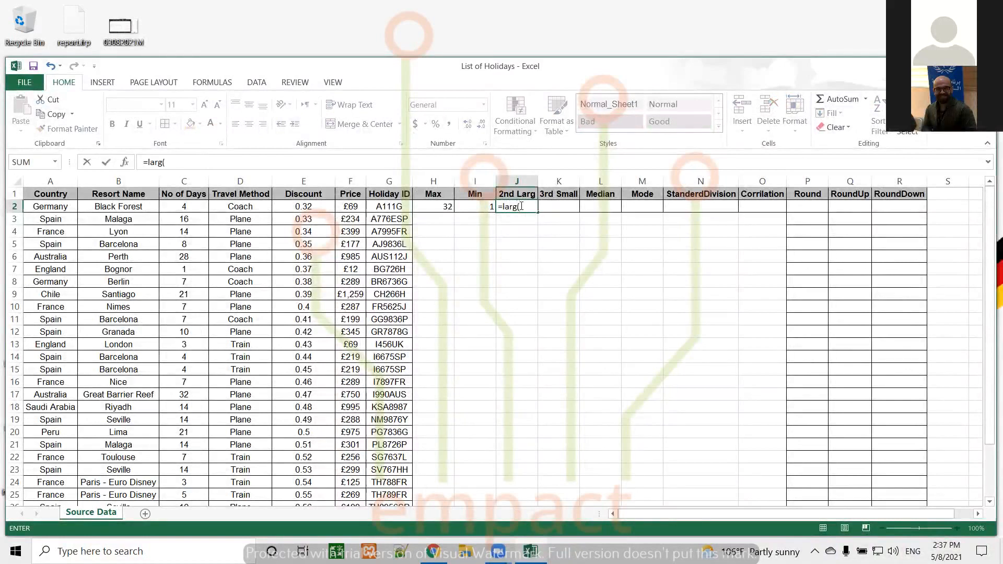
key("BackSpace")
key("BackSpace")
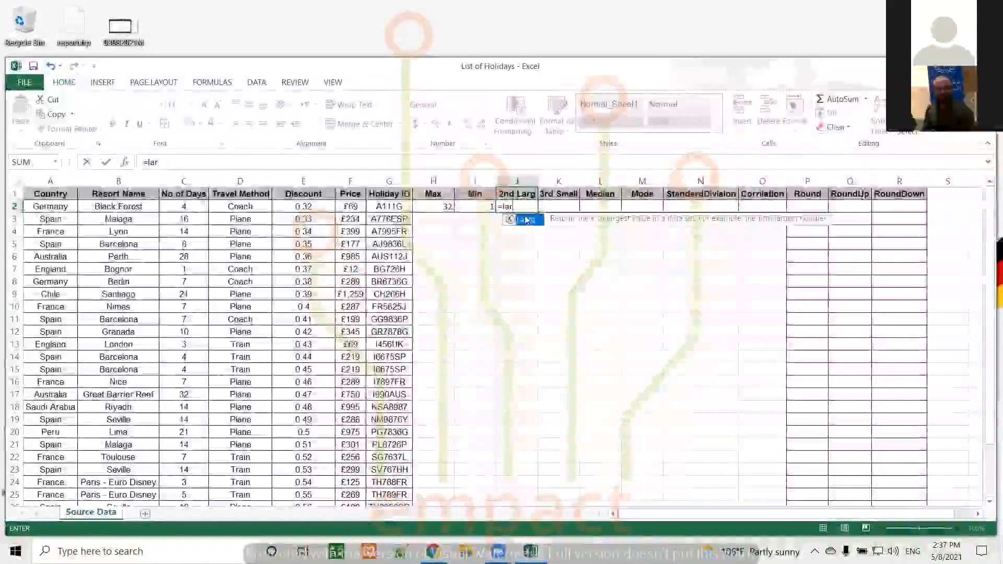
type("ge")
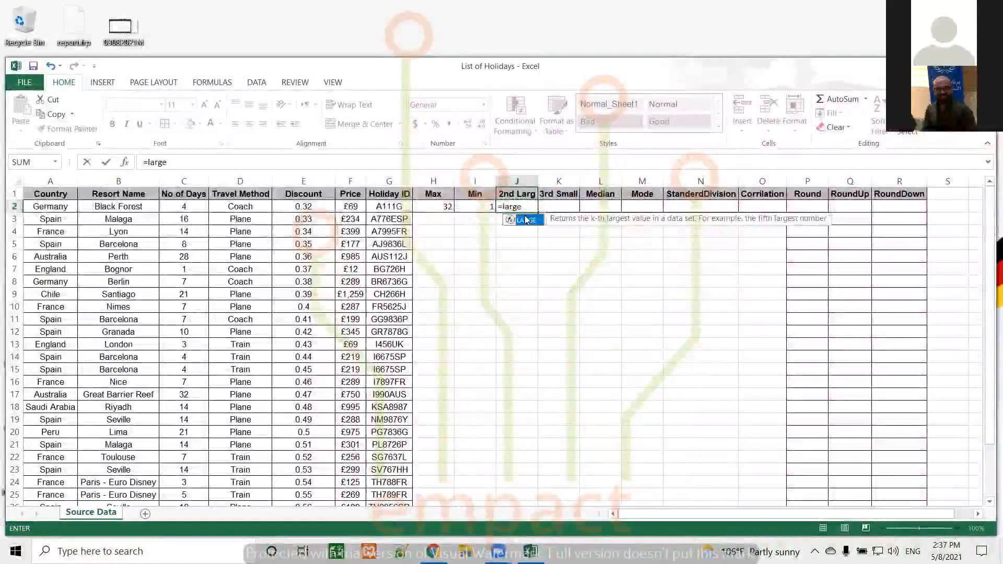
type("(")
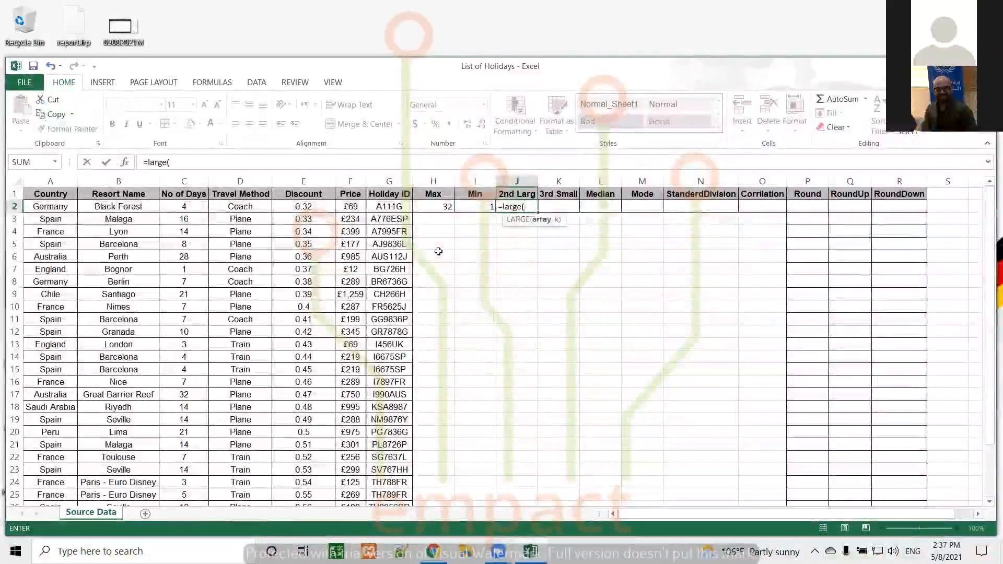
type("c")
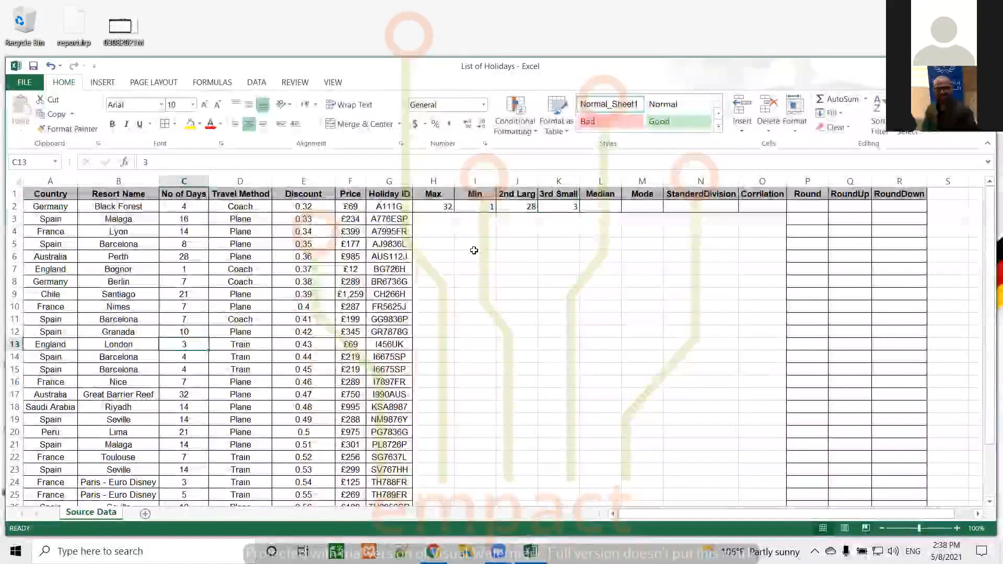
Set the number of days for the London holiday in cell C13 to 8
type("8")
key("Return")
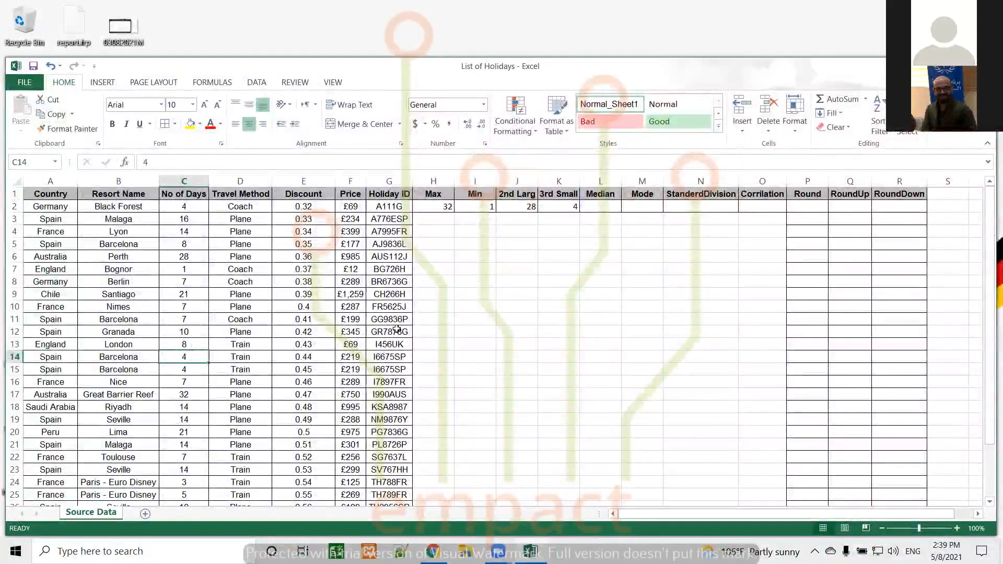
Enter the formula =MEDIAN(C2:C29) in cell L2 under the Median header
left_click(601, 207)
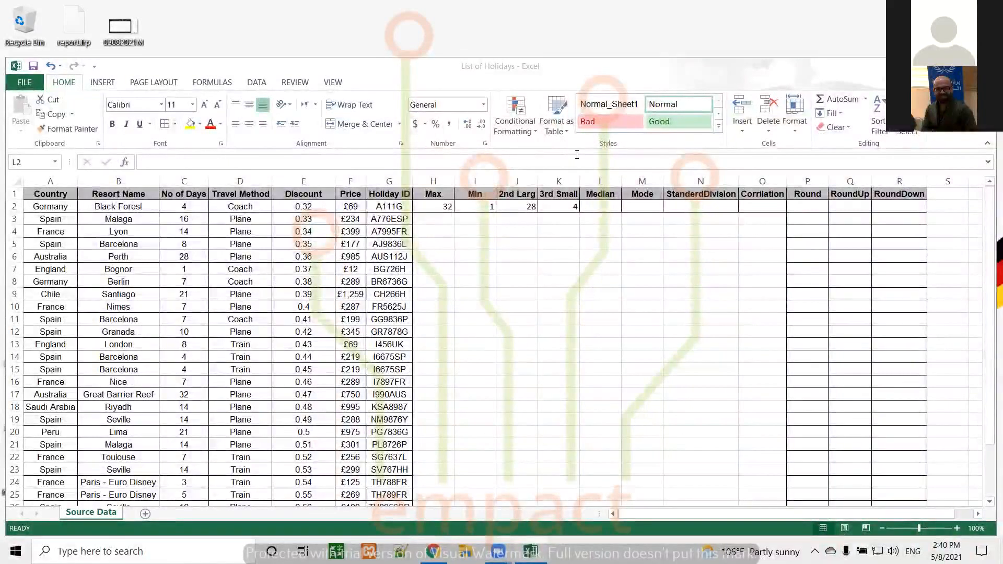
left_click(597, 204)
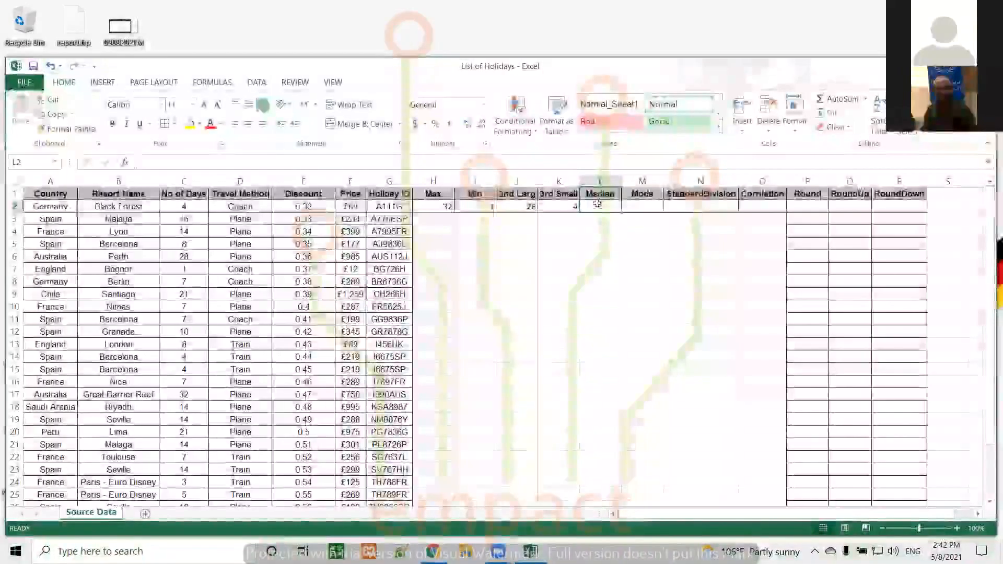
type("=median(")
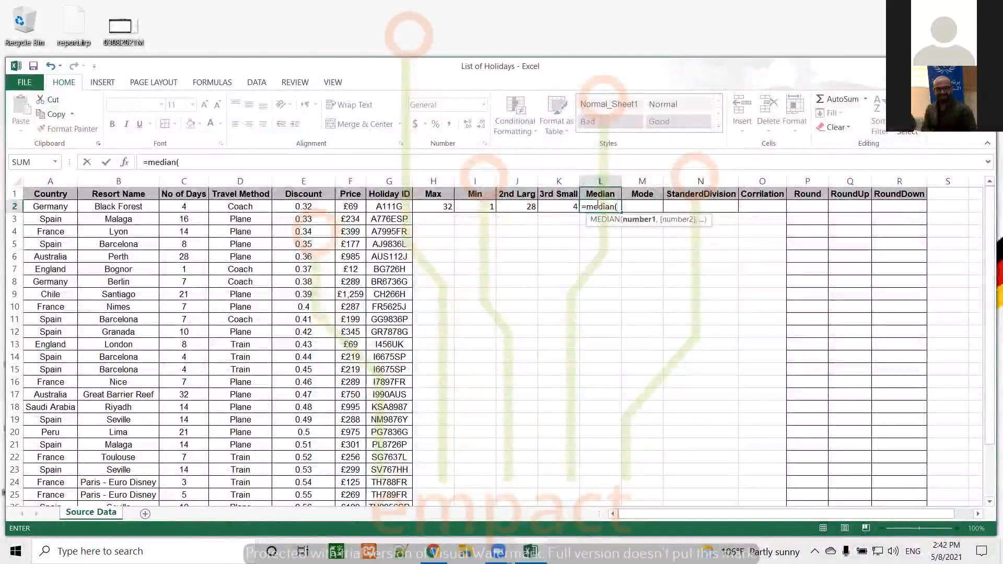
type("c2:c29")
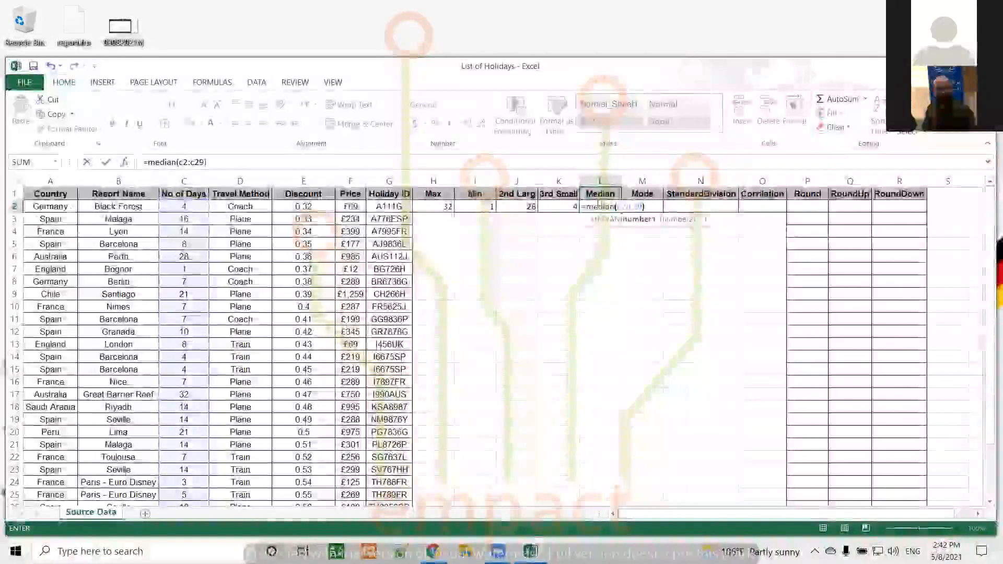
key("Return")
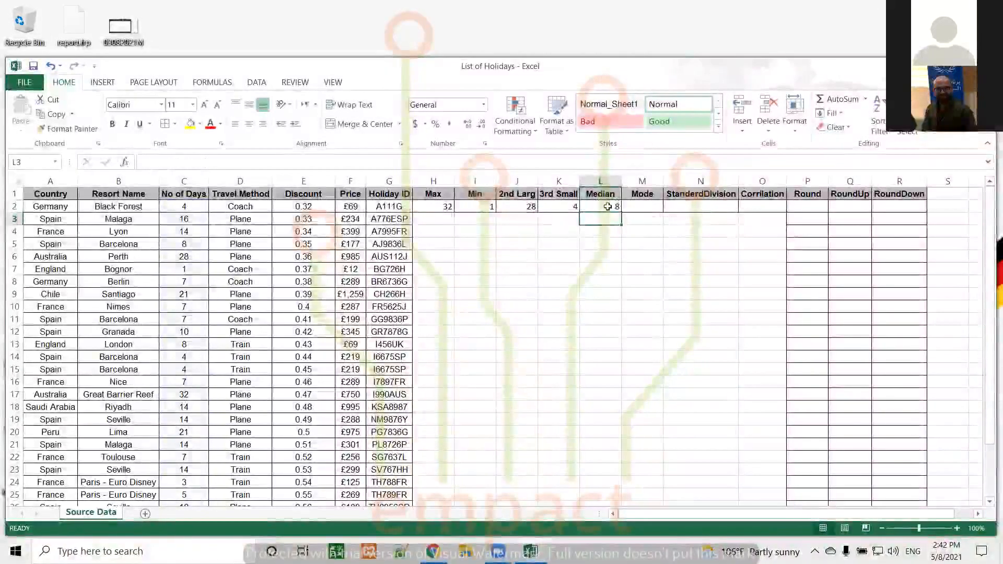
left_click(606, 207)
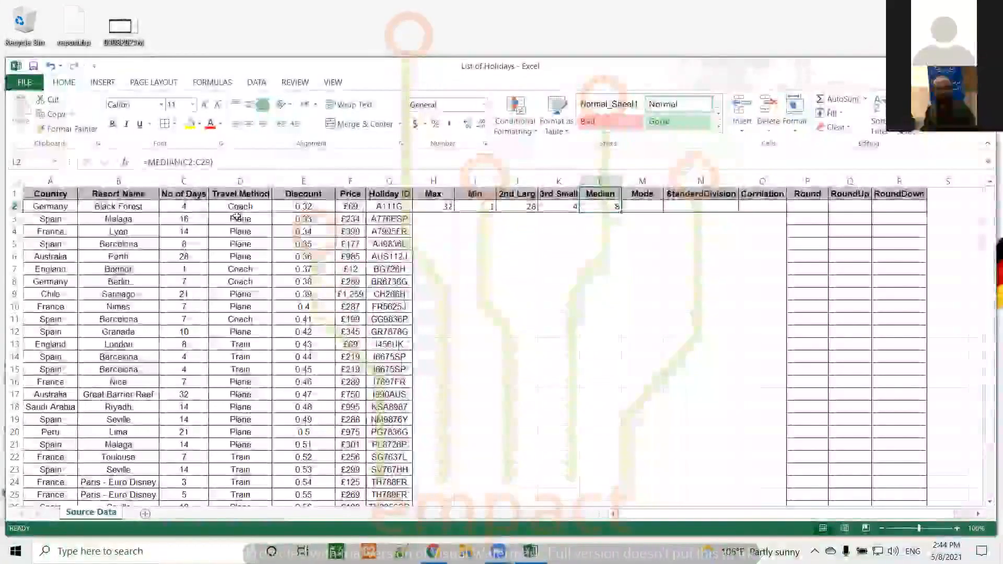
Enter the formula =MODE.SNGL(C2:C29) in cell M2 under the Mode header
key("Right")
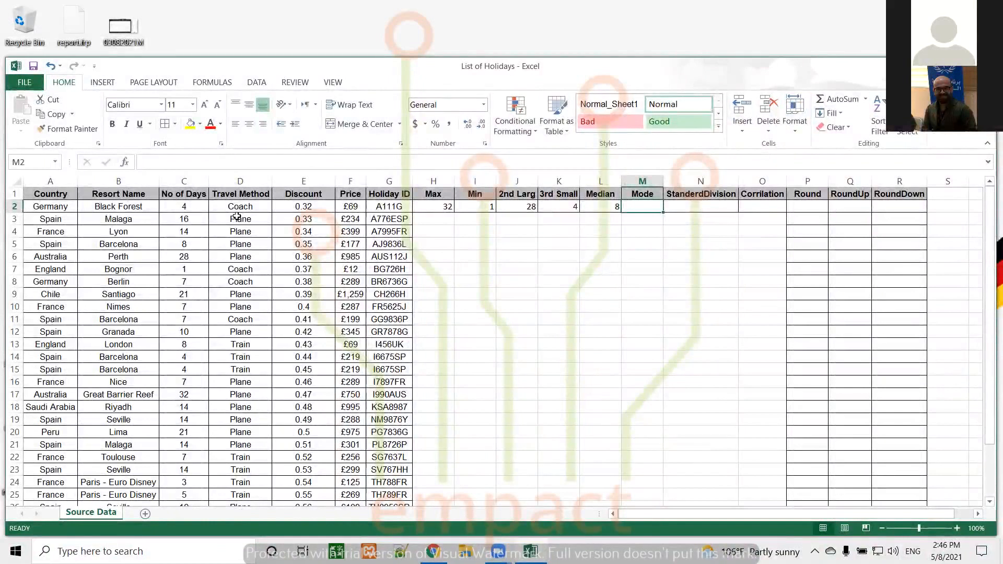
type("=mod")
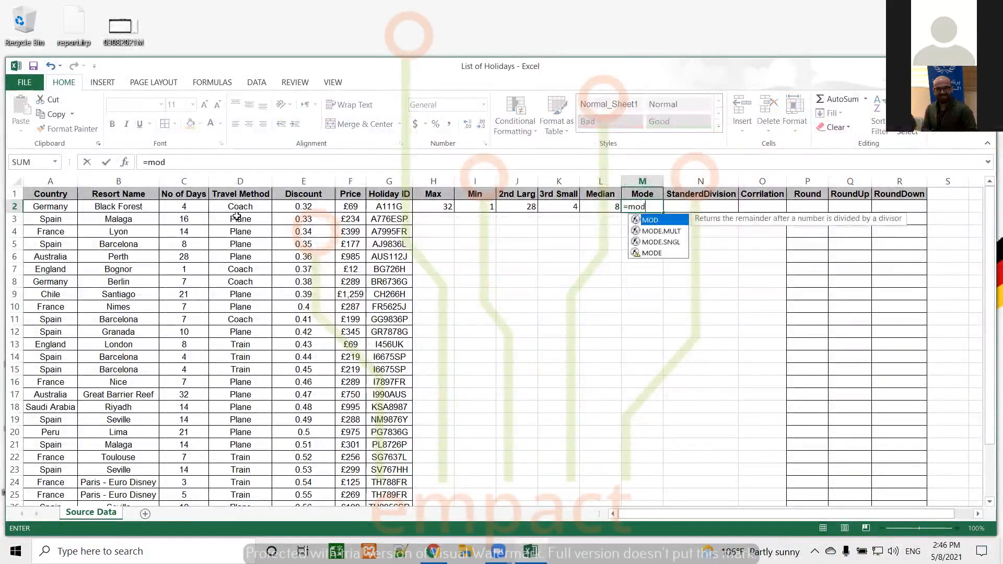
type("e")
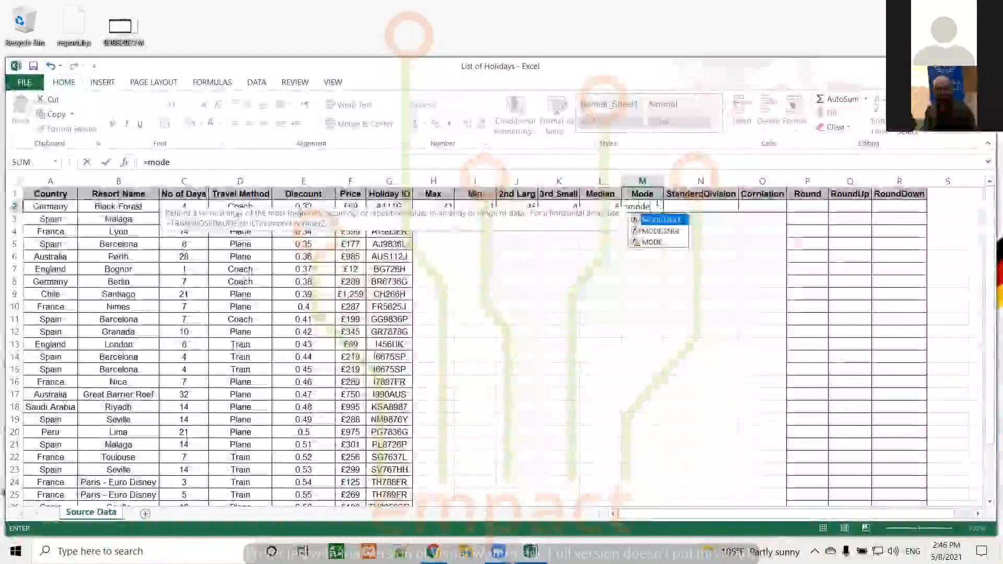
left_click(661, 231)
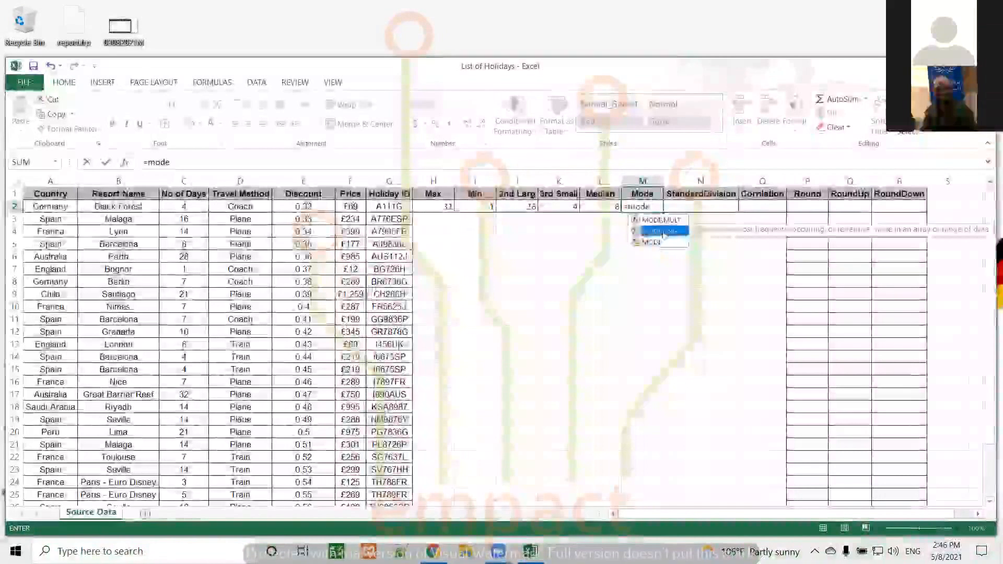
double_click(661, 231)
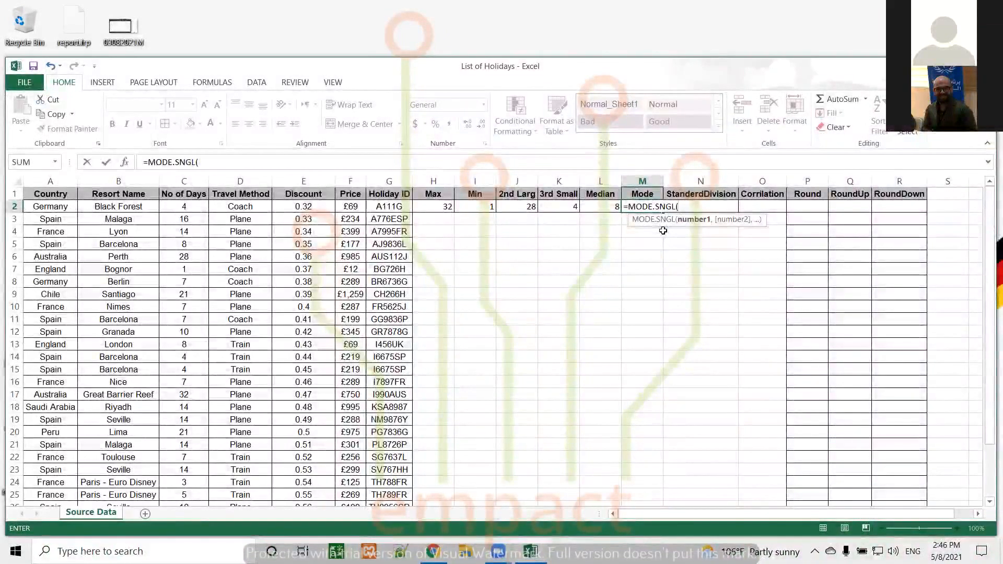
type("c2:")
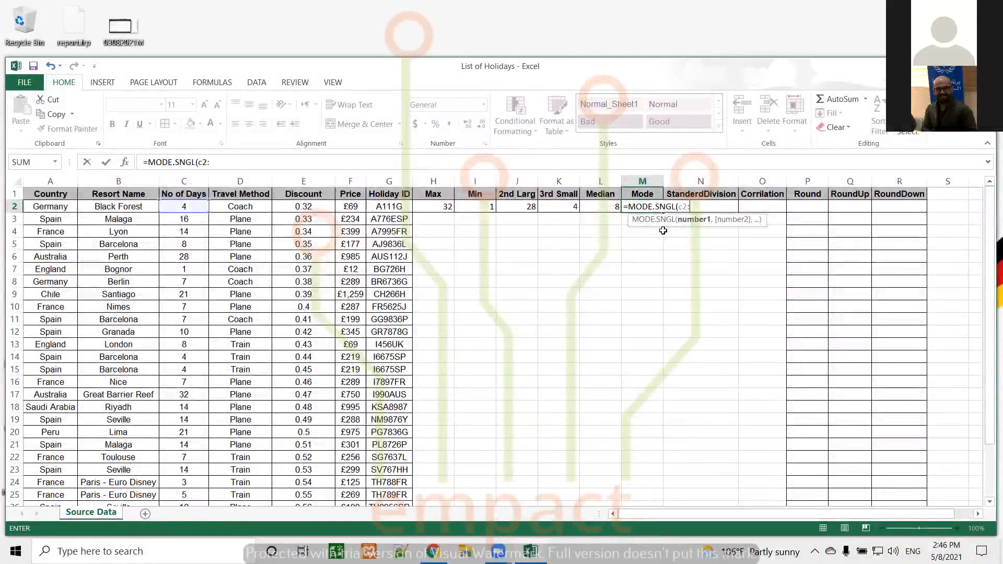
type("c29")
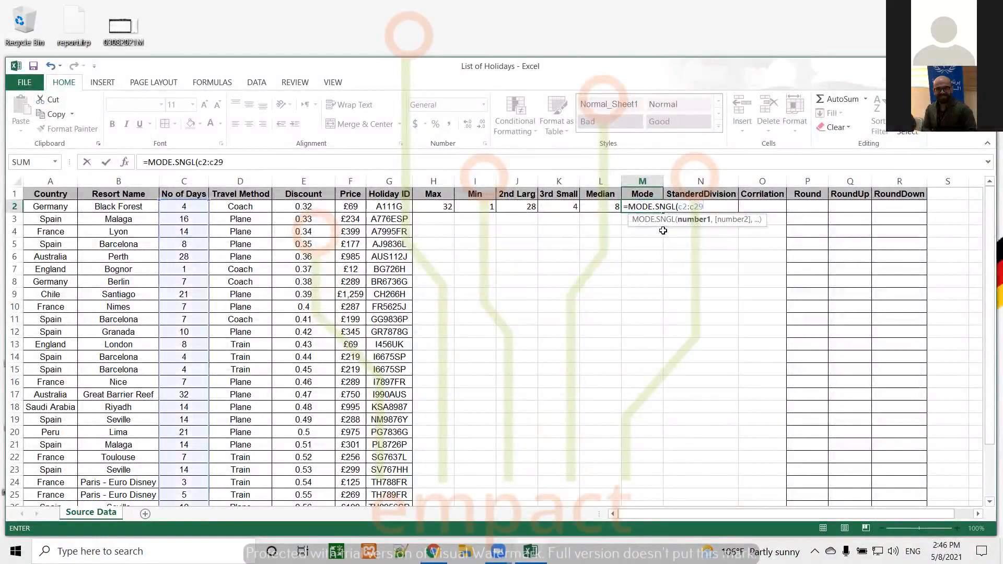
key("Return")
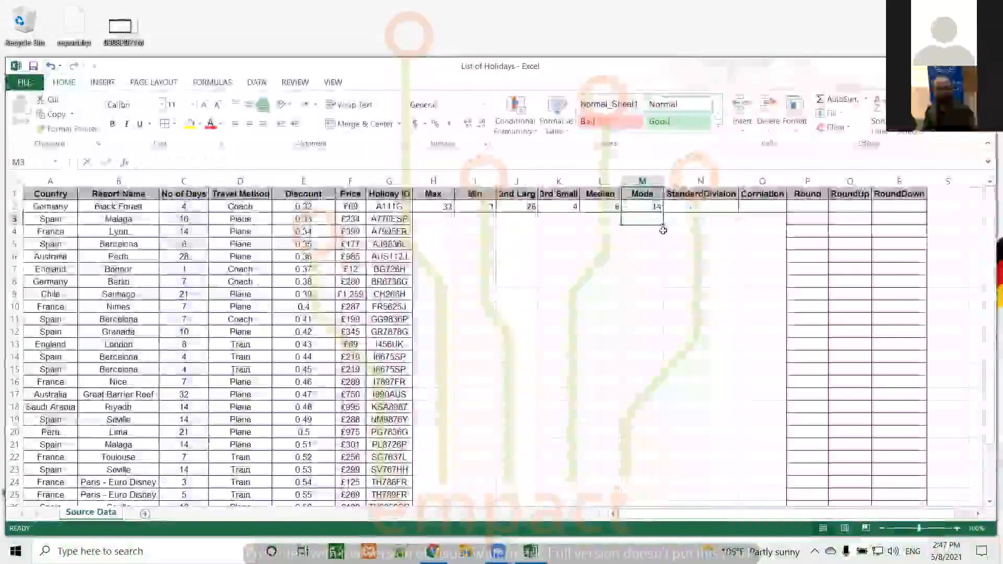
left_click(649, 208)
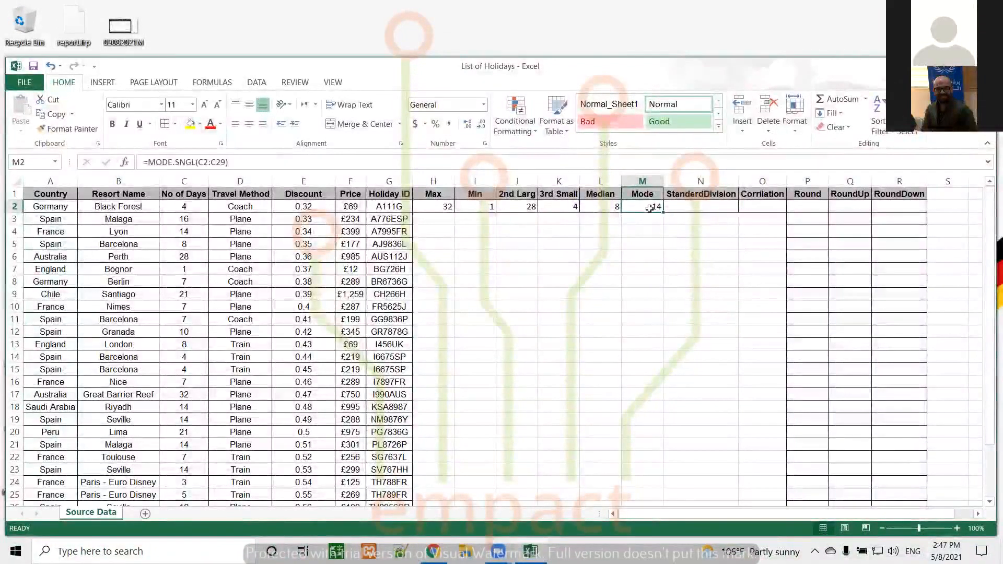
Enter the formula =STDEV.P(C2:C29) in cell N2 under the StanderdDivision header
key("Right")
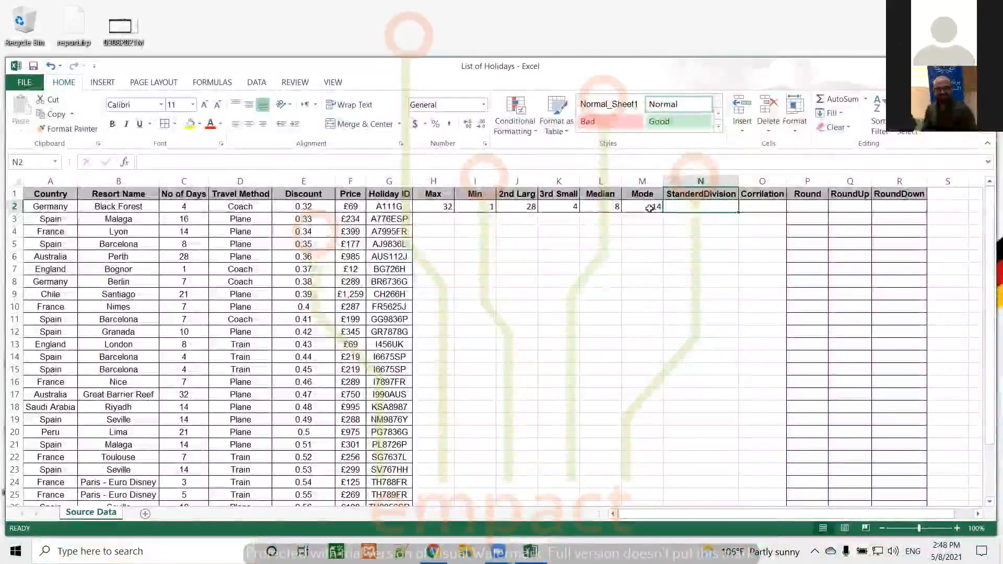
type("=")
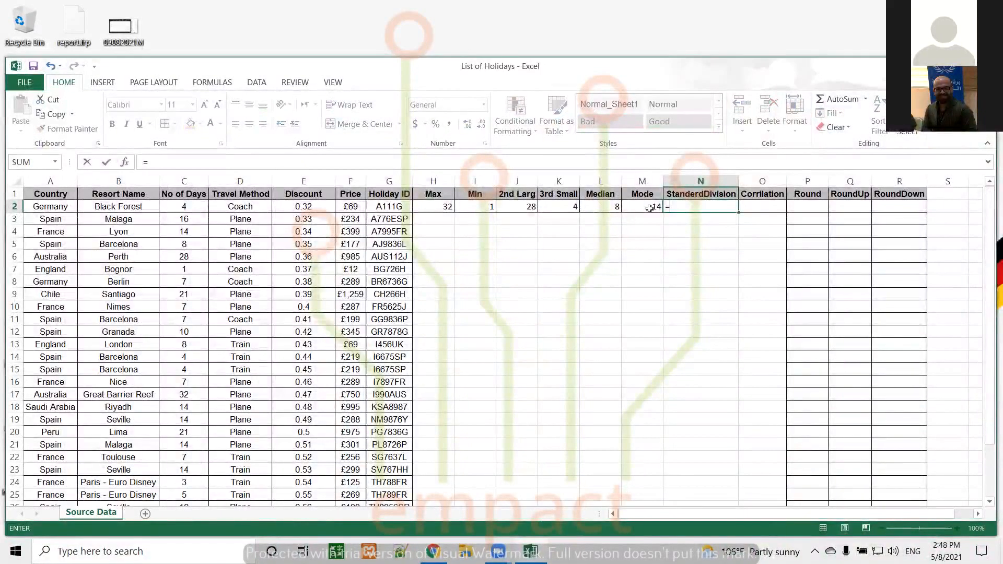
type("std")
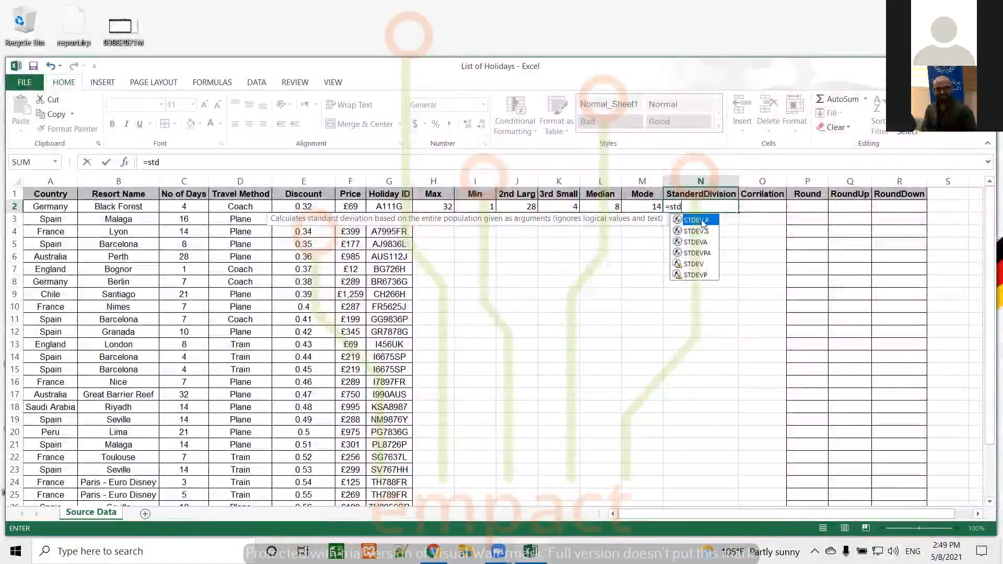
double_click(702, 221)
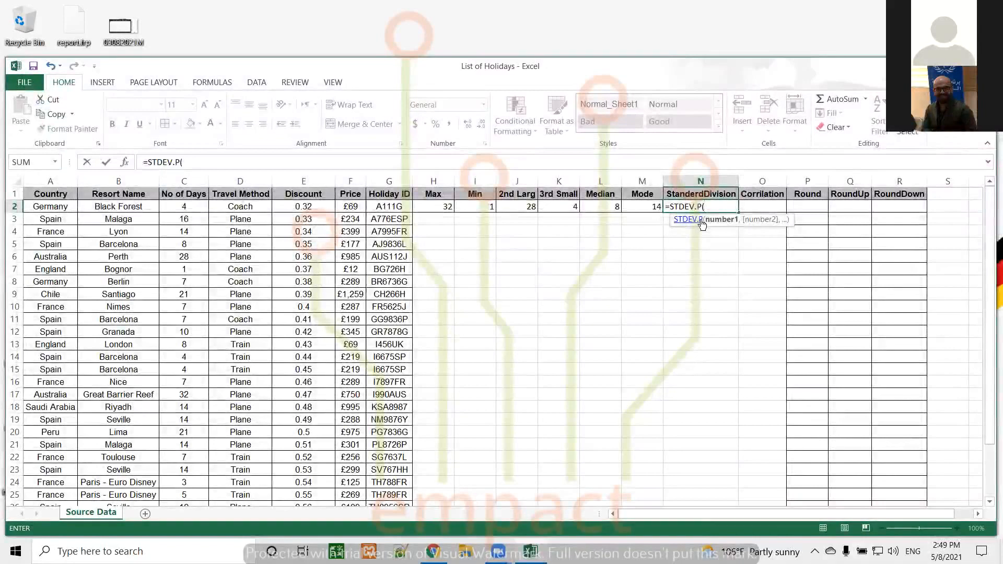
type("c2:c29")
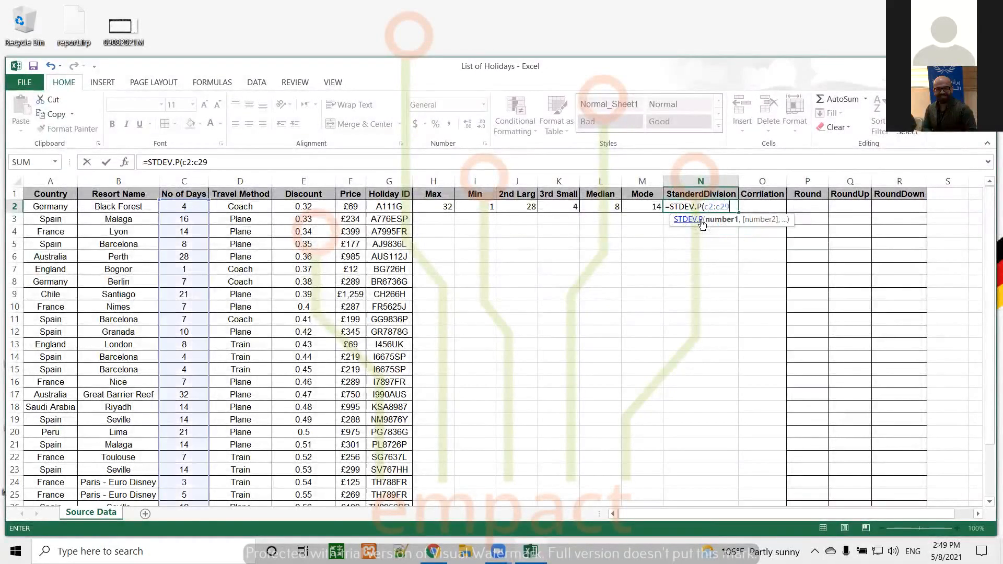
key("Return")
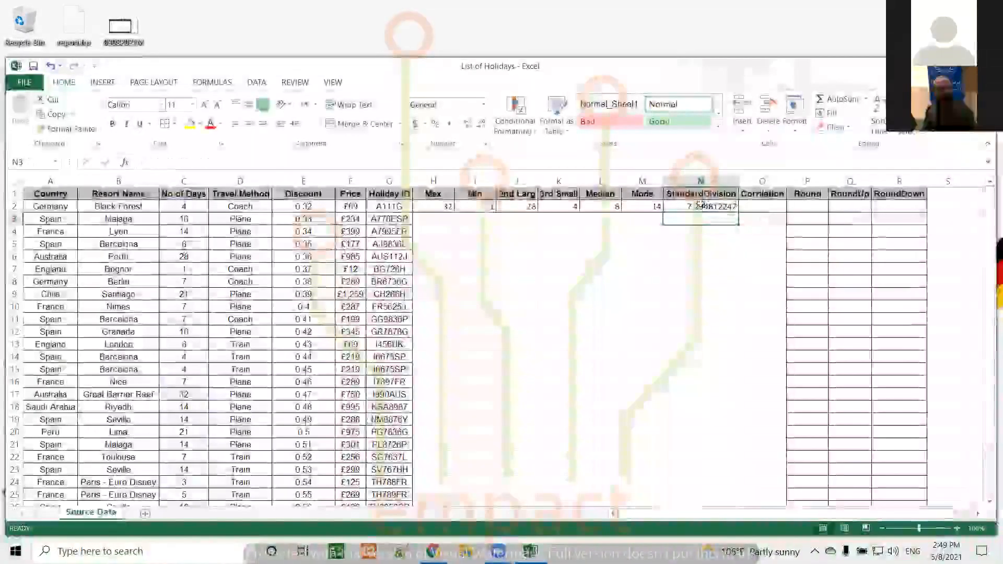
left_click(700, 206)
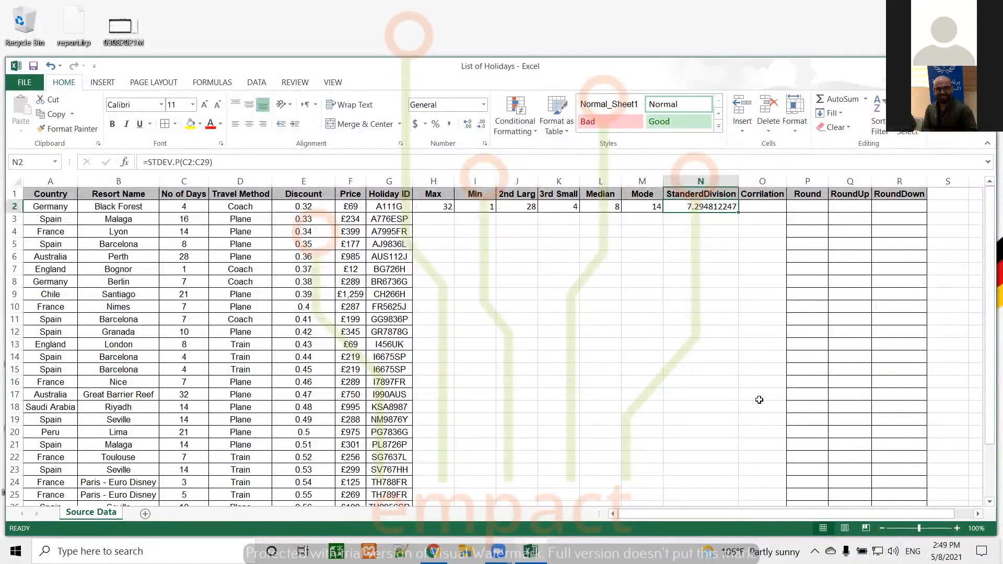
Enter the formula =CORREL(C2:C29,F2:F29) in cell O2 to correlate the No of Days and Price columns
key("Right")
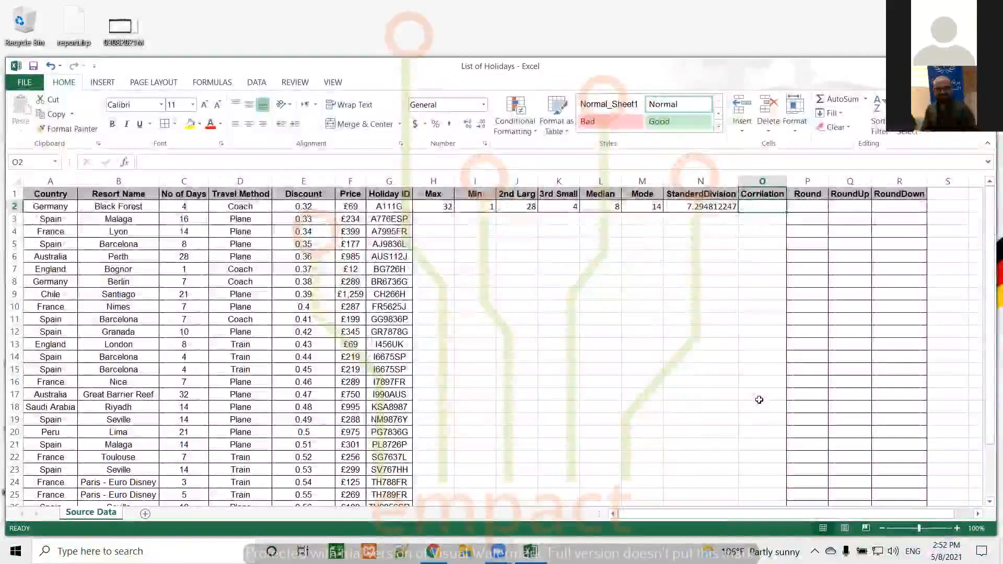
type("=coo")
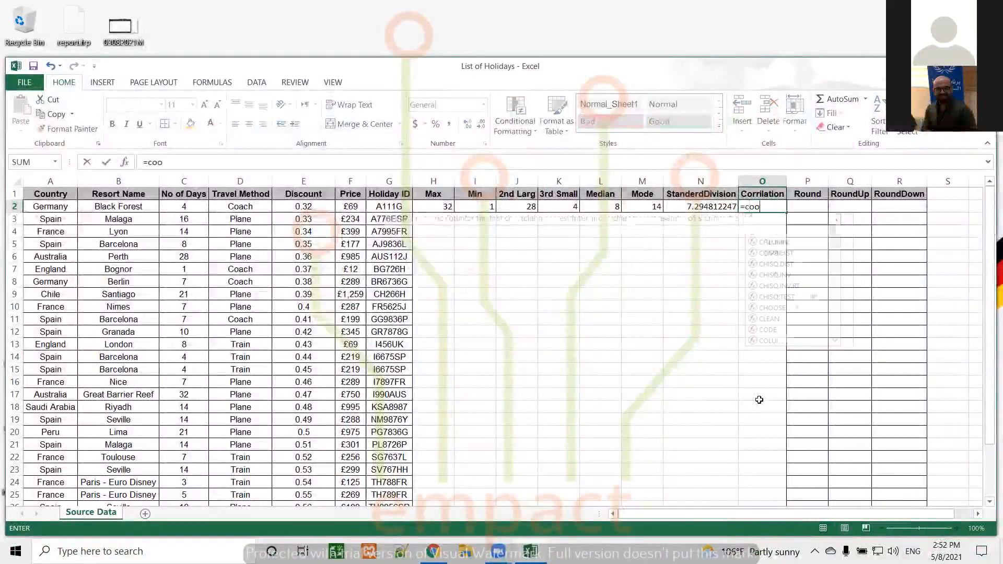
key("BackSpace")
type("rr")
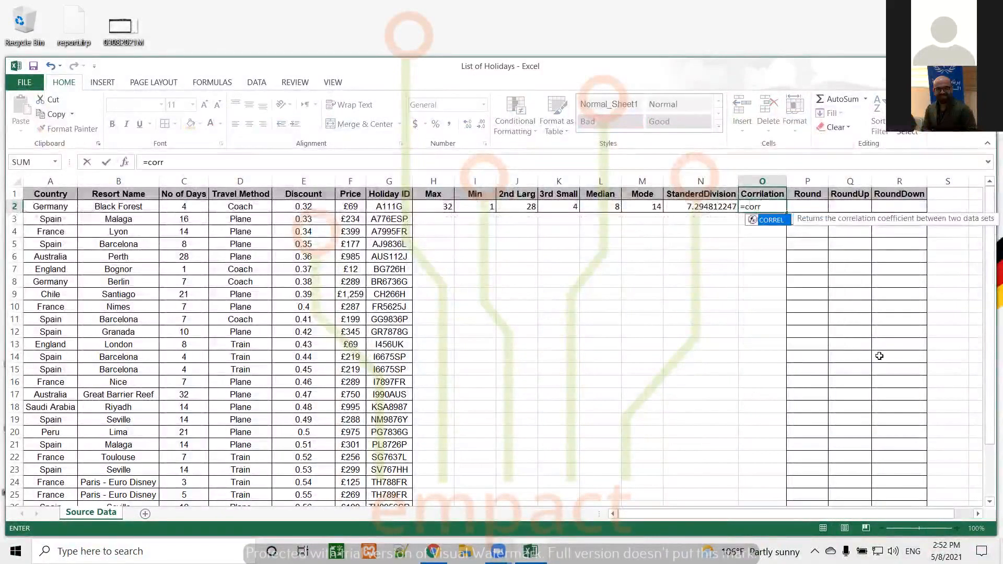
double_click(770, 219)
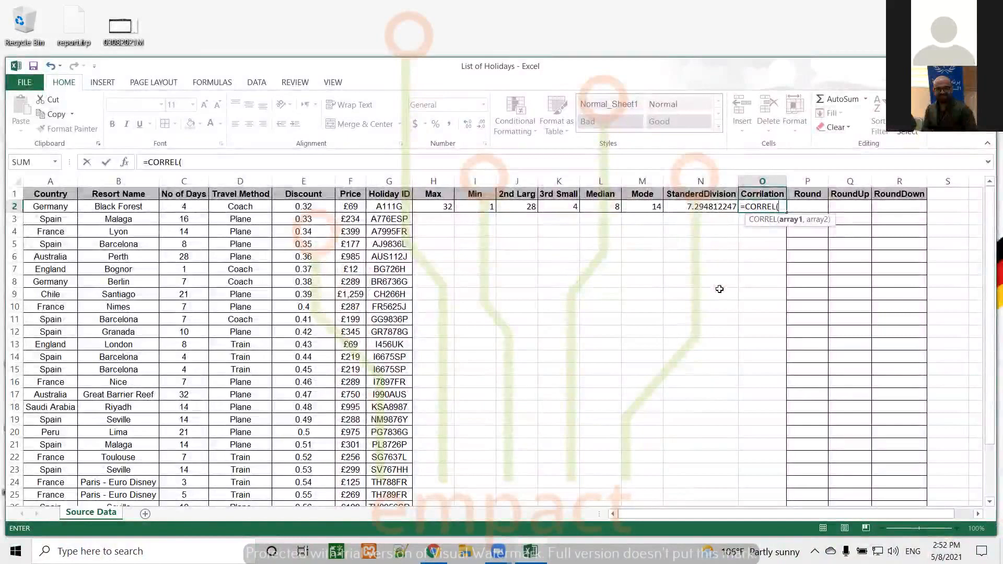
type("c2:c29")
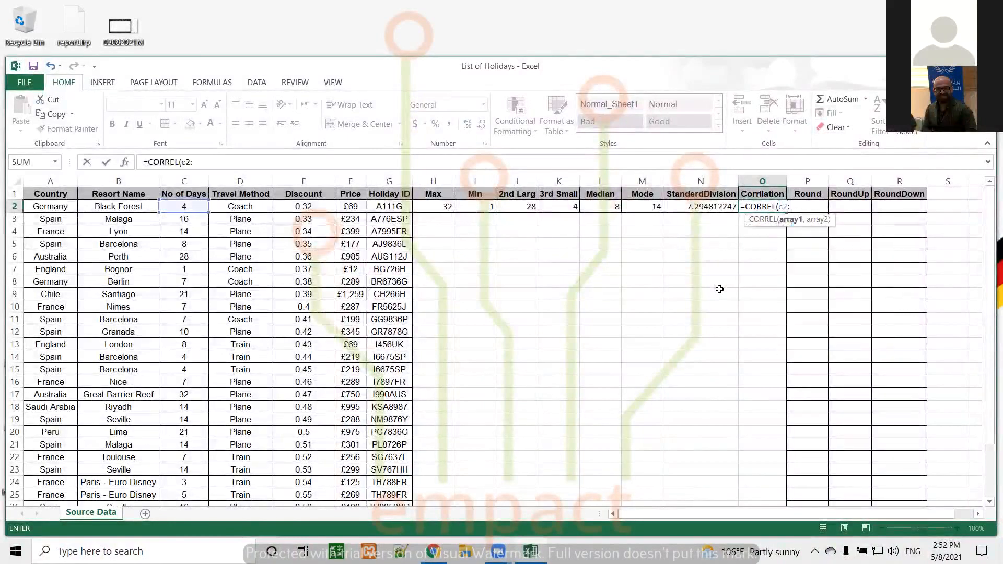
type(",")
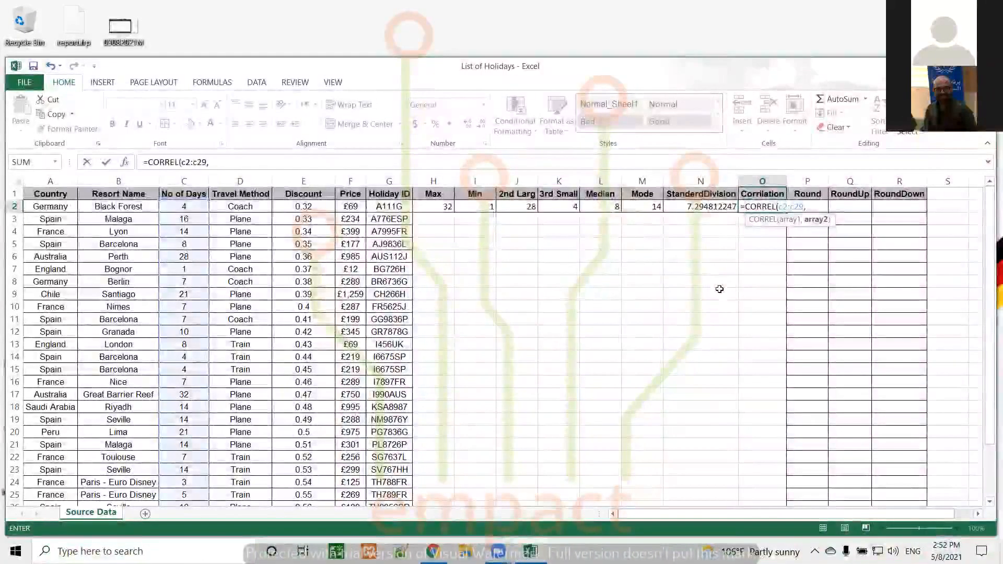
type("f2:f29)")
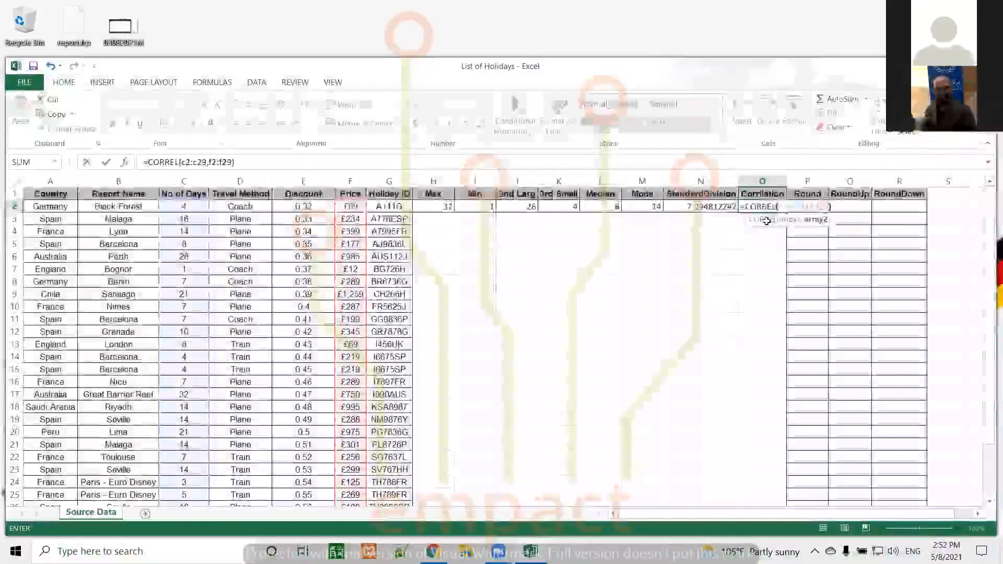
key("ctrl+Return")
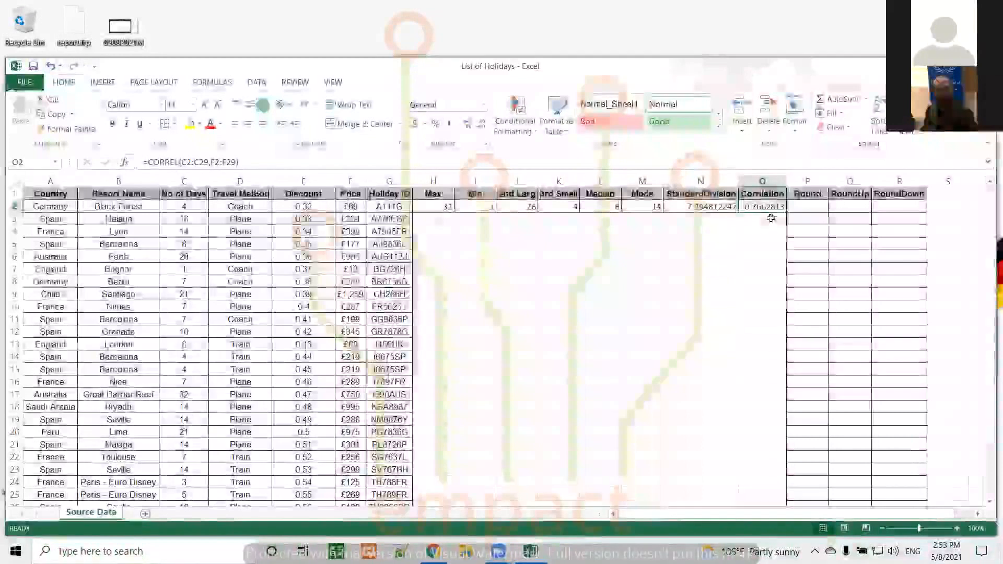
Enter the formula =ROUND(E2,1) in cell P2 for the Discount value and fill it down the Round column
left_click(797, 205)
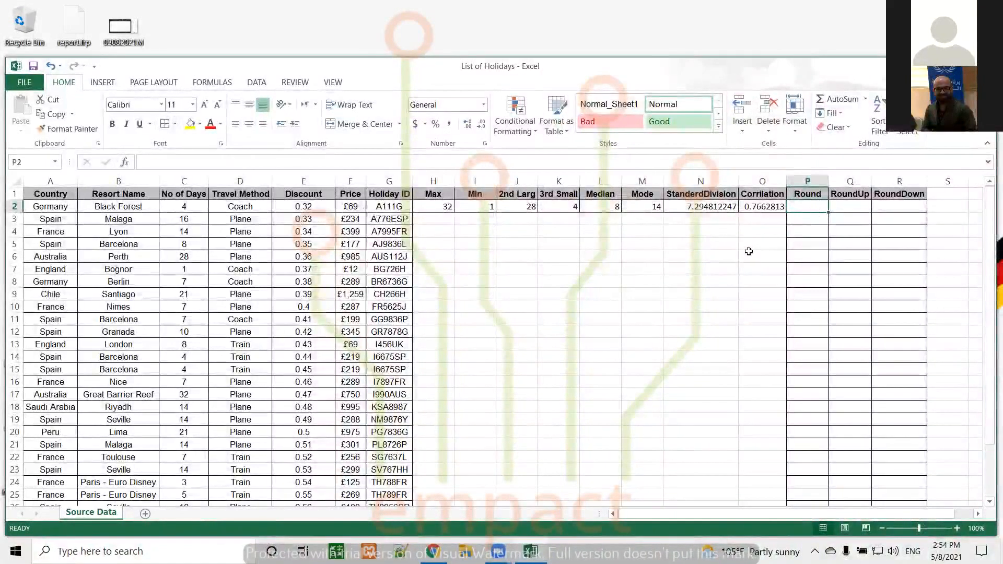
type("=")
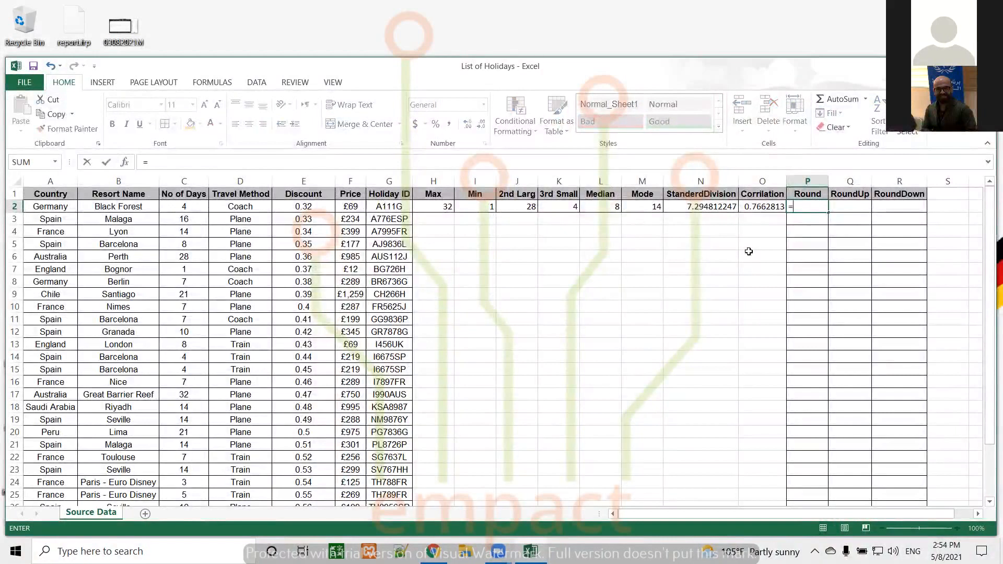
type("rou")
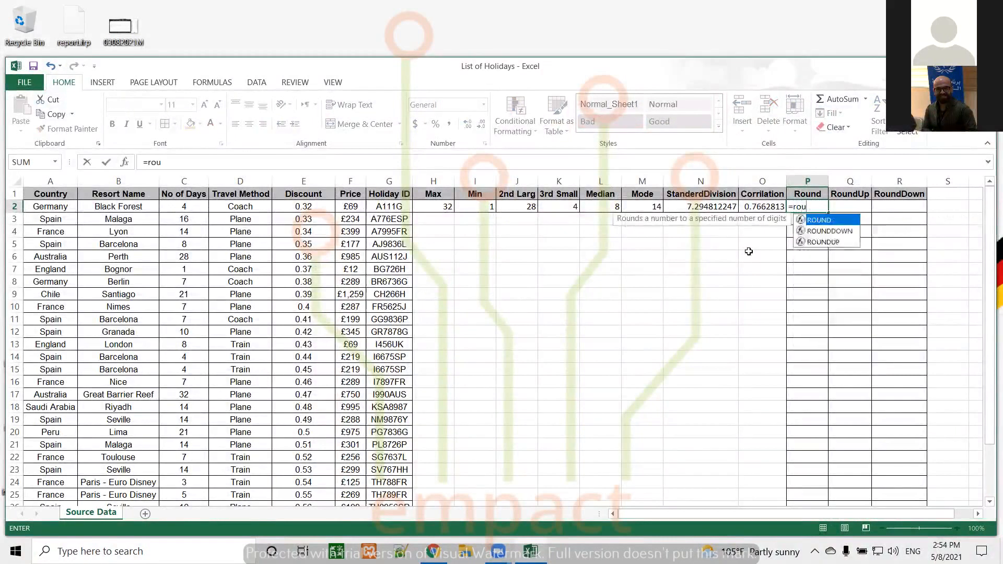
type("nd(")
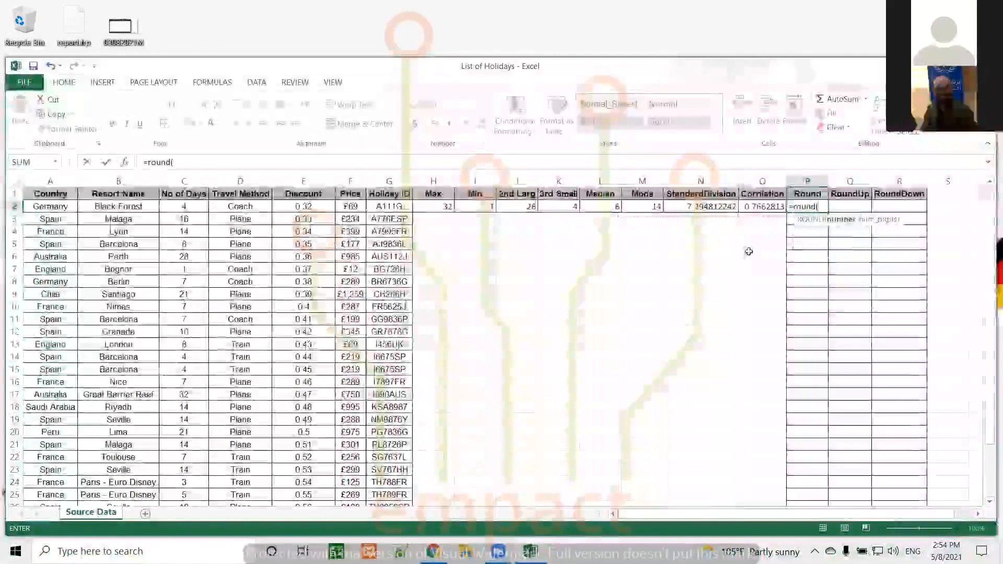
left_click(318, 208)
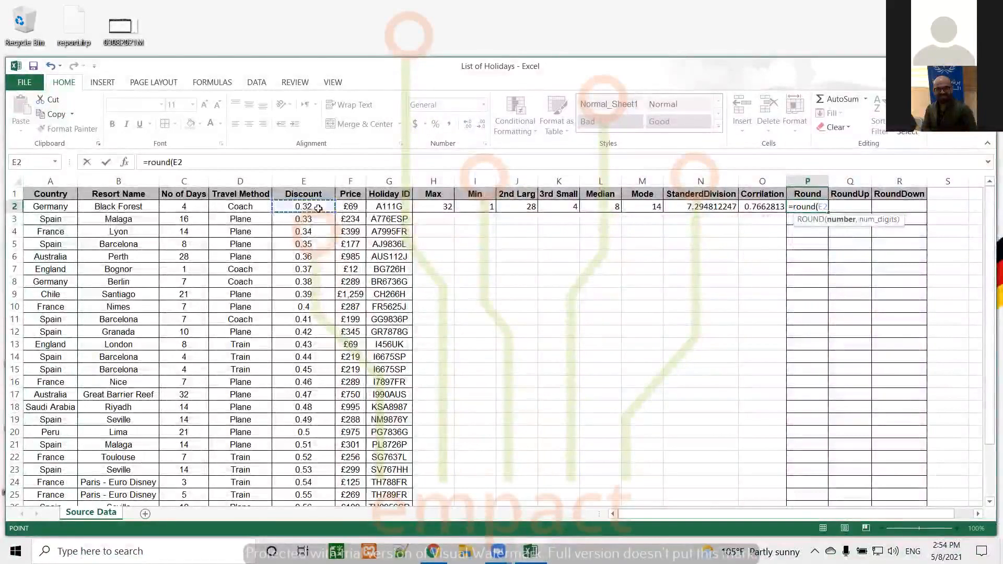
type(",")
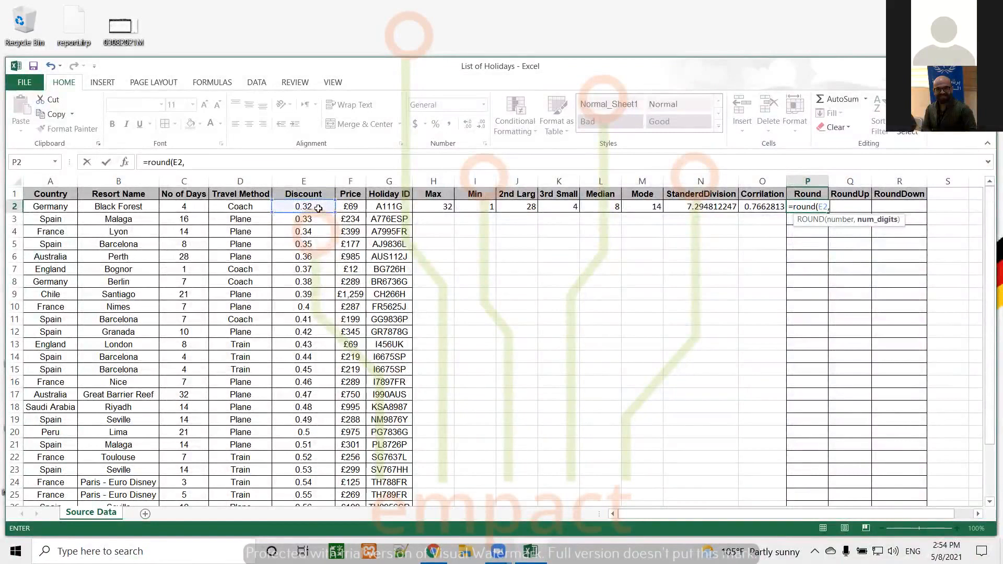
type("1")
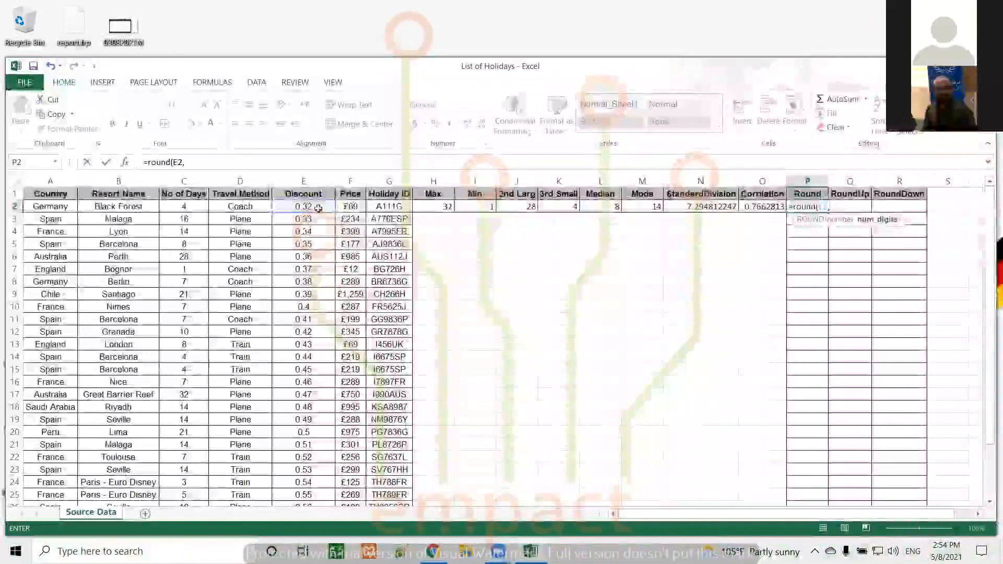
type(")")
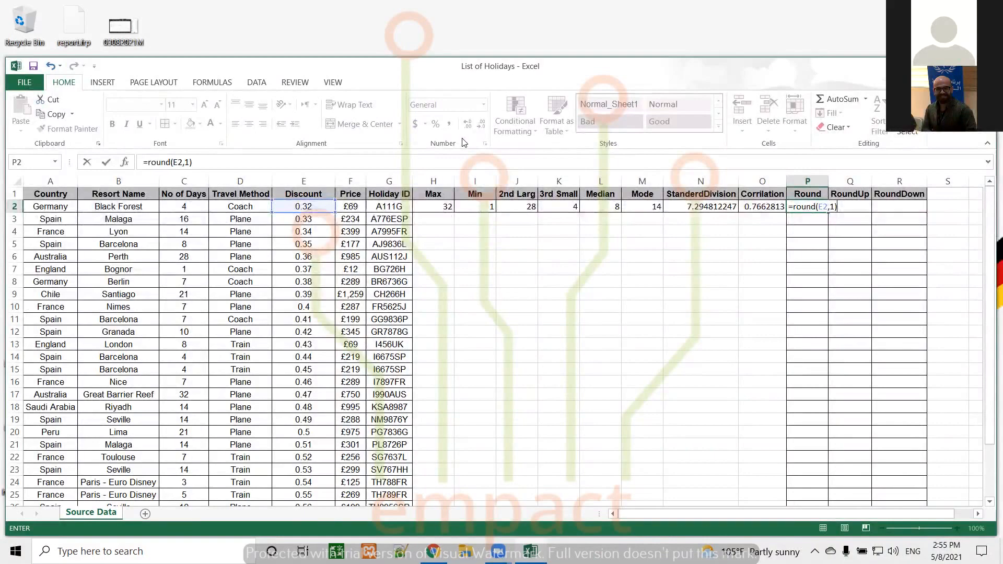
key("Return")
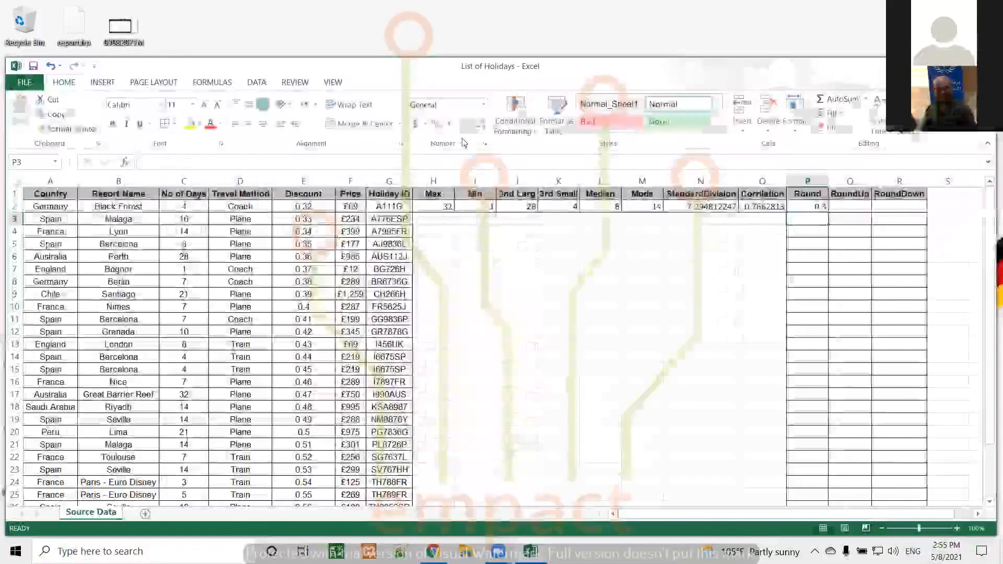
left_click(820, 206)
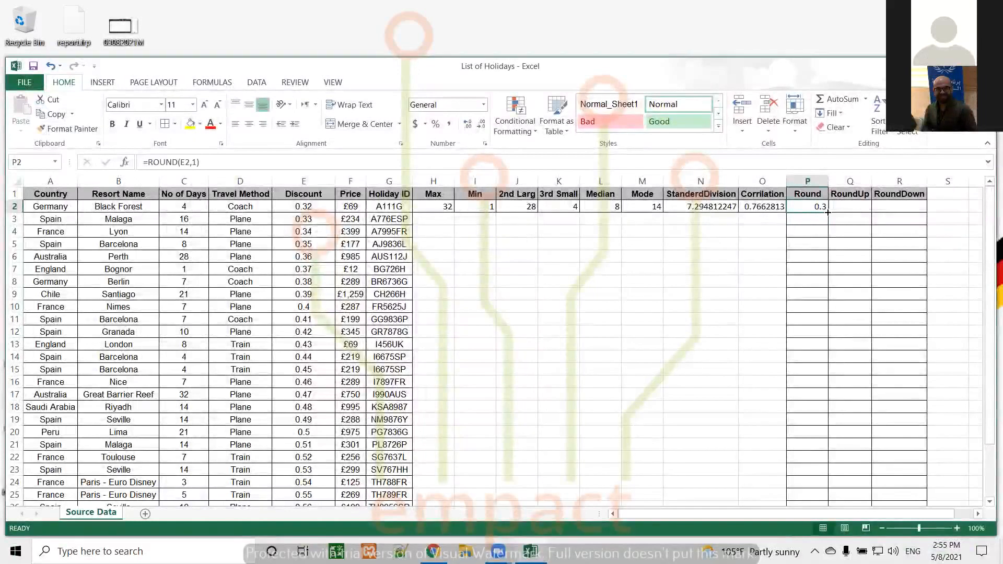
double_click(828, 212)
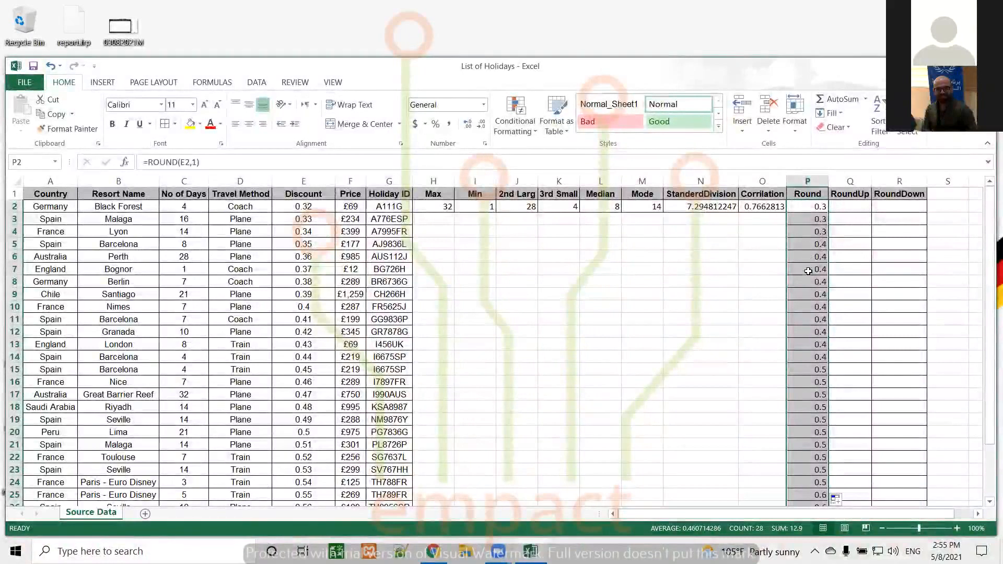
Enter the formula =ROUNDUP(E2,1) in cell Q2 under the RoundUp header
scroll(808, 353, "down", 3)
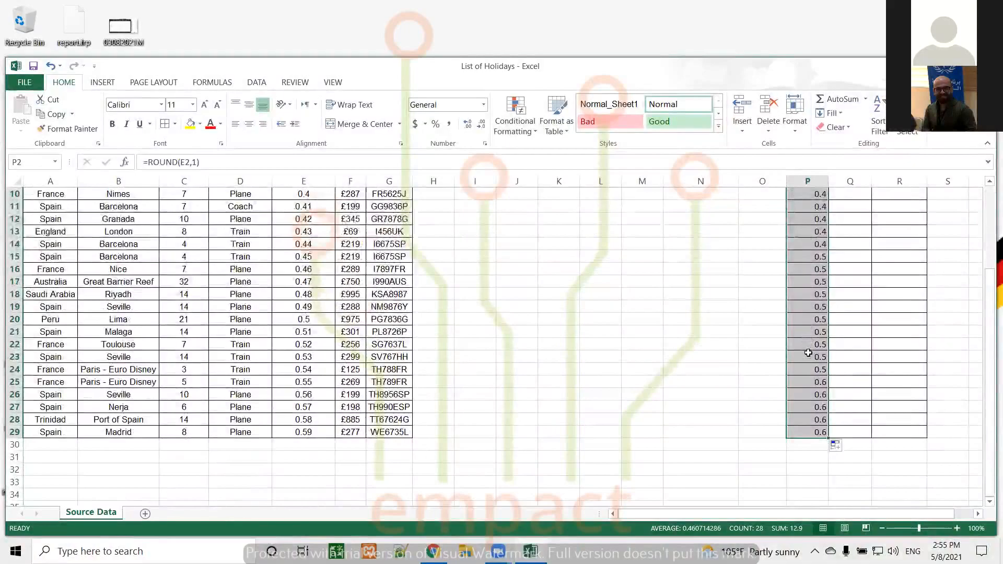
scroll(808, 353, "up", 1)
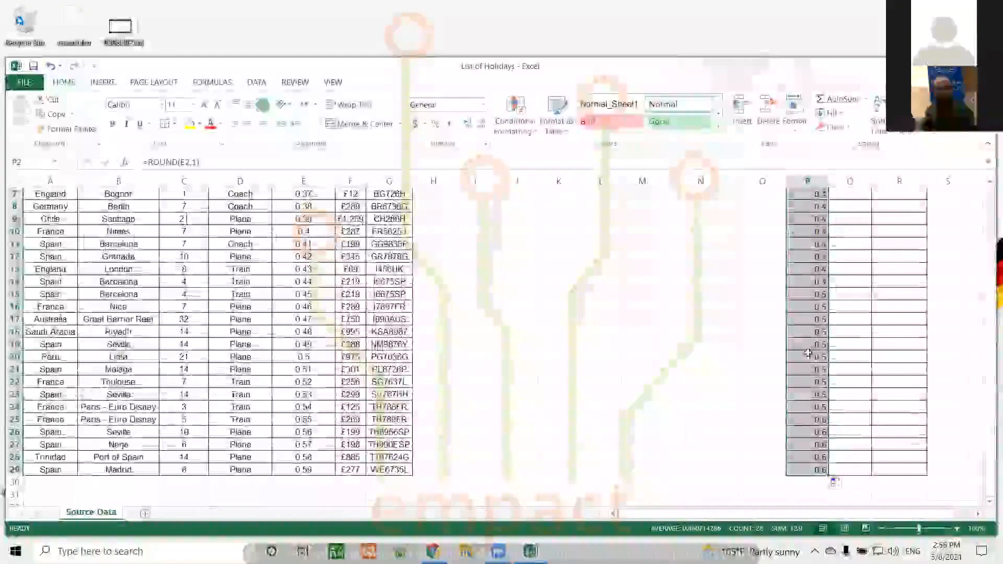
scroll(808, 353, "up", 2)
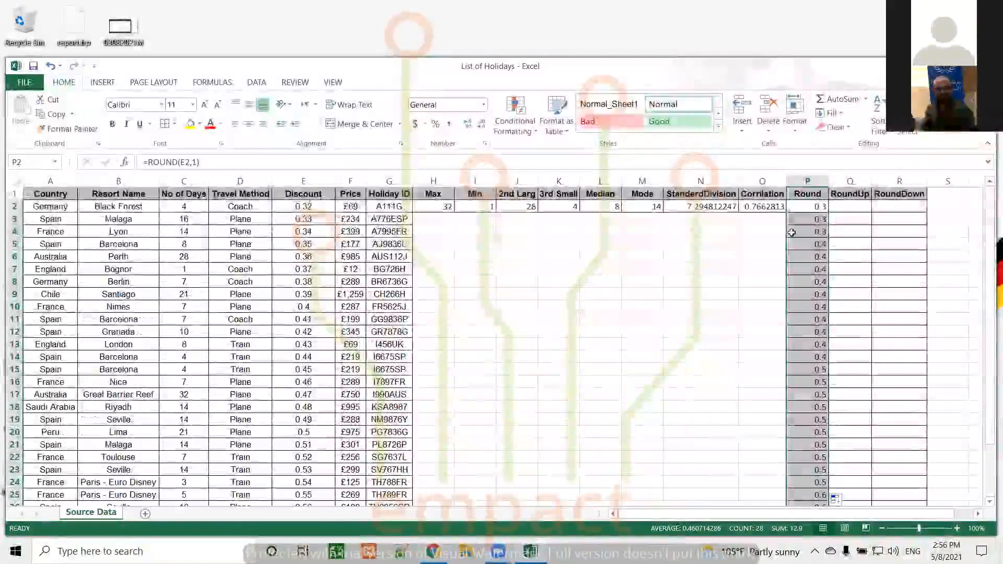
left_click(838, 207)
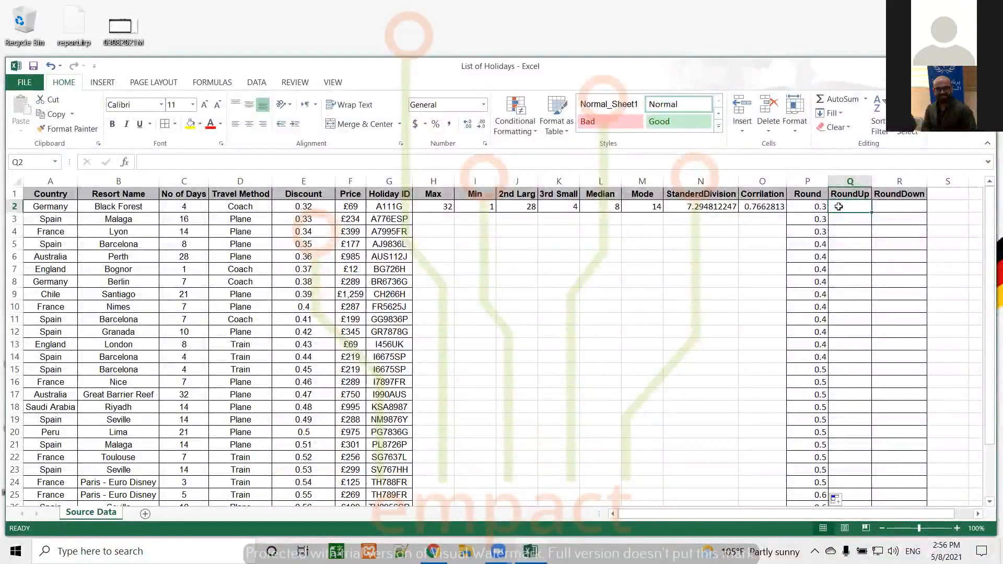
type("=roundup")
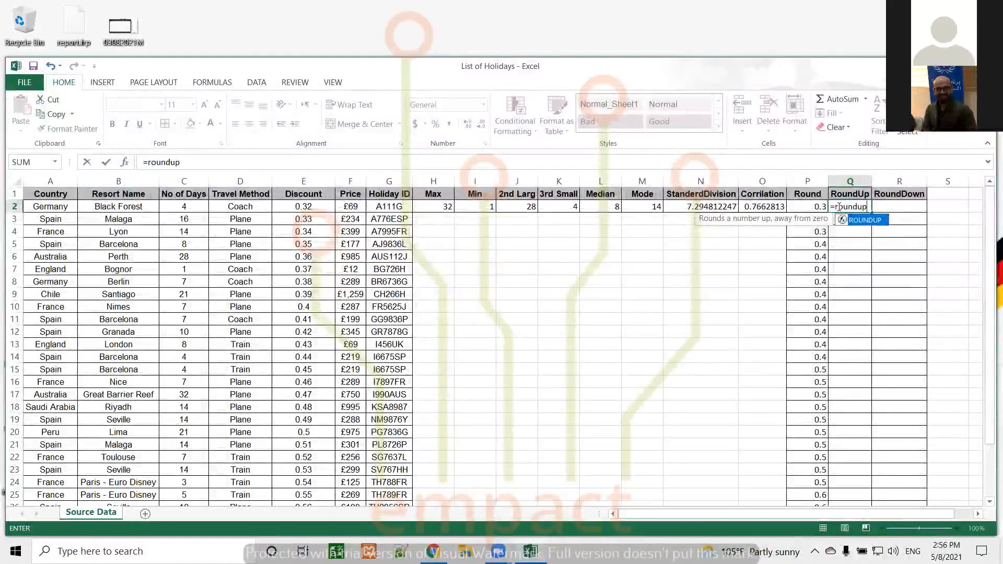
type("(")
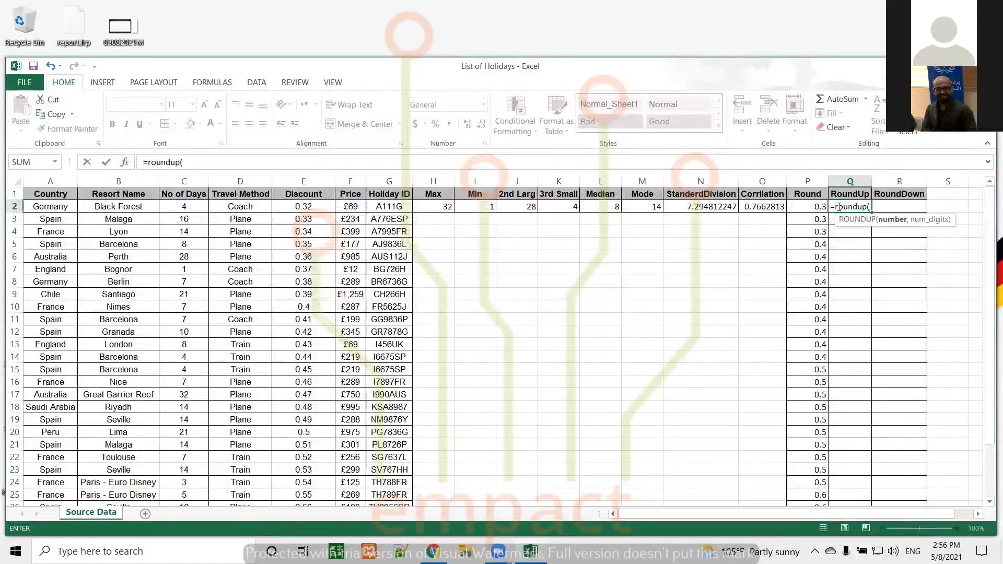
left_click(300, 209)
type(",")
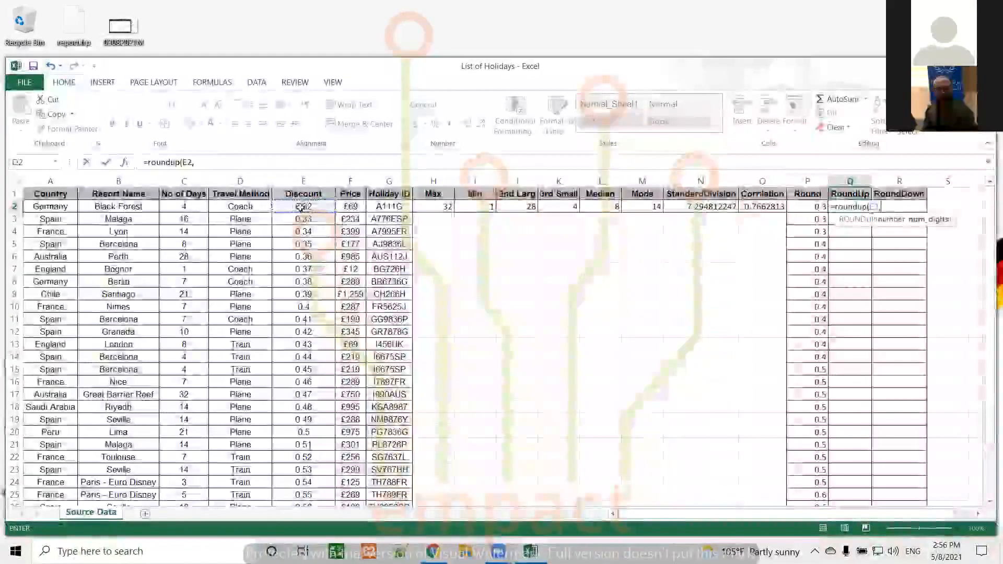
type("1")
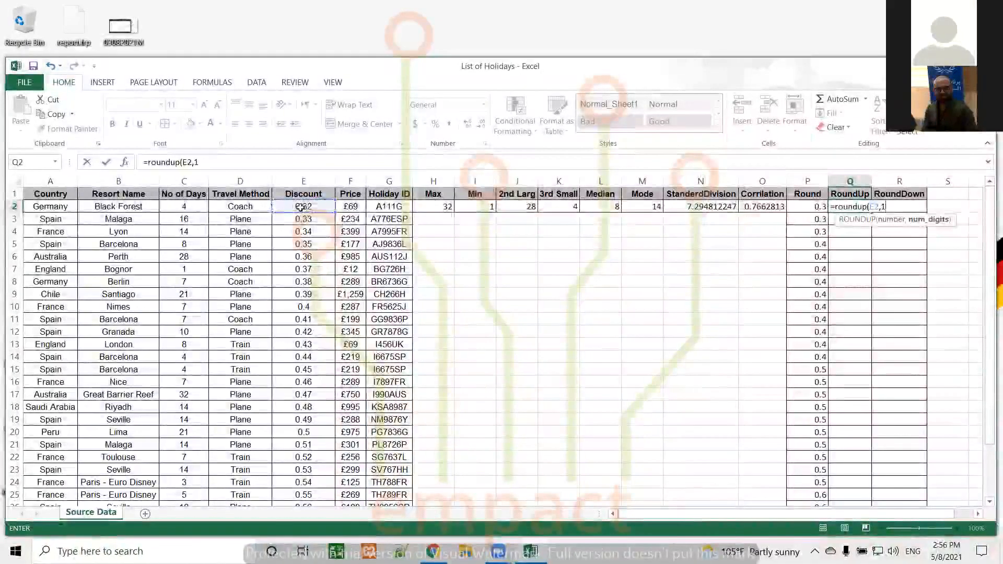
type(")")
key("Return")
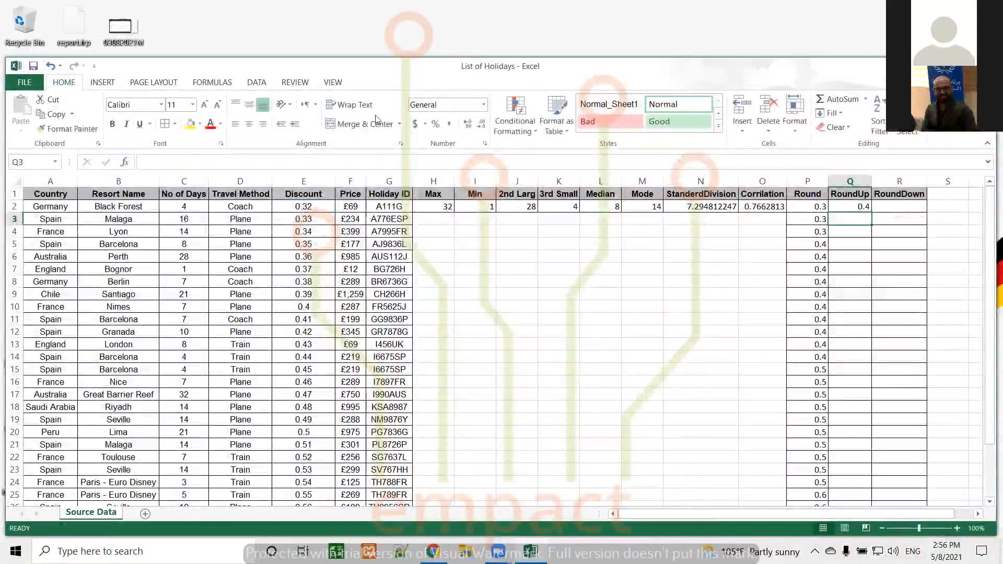
Fill the ROUNDUP formula from cell Q2 down the RoundUp column to row 29 and review the filled rows
left_click(854, 204)
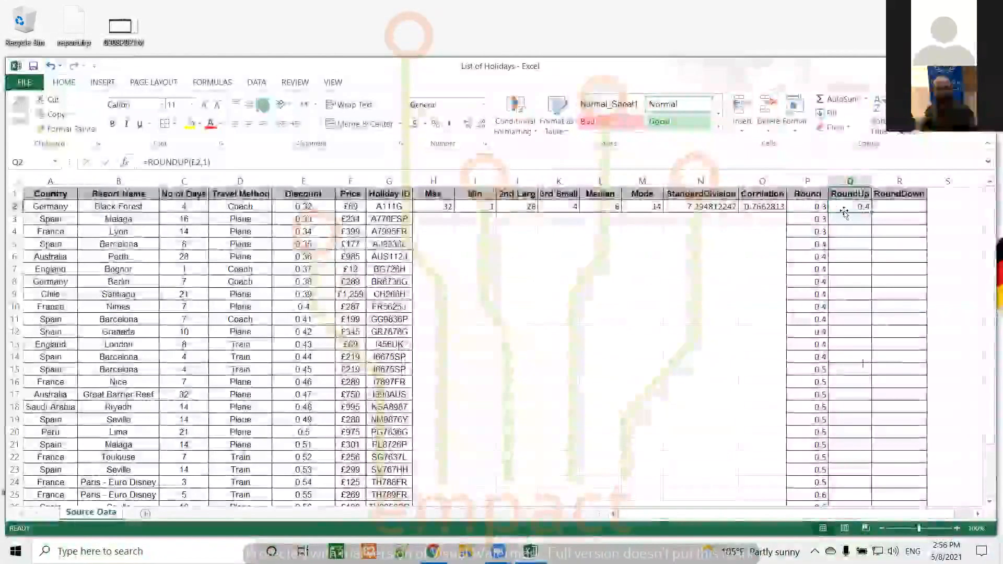
double_click(873, 213)
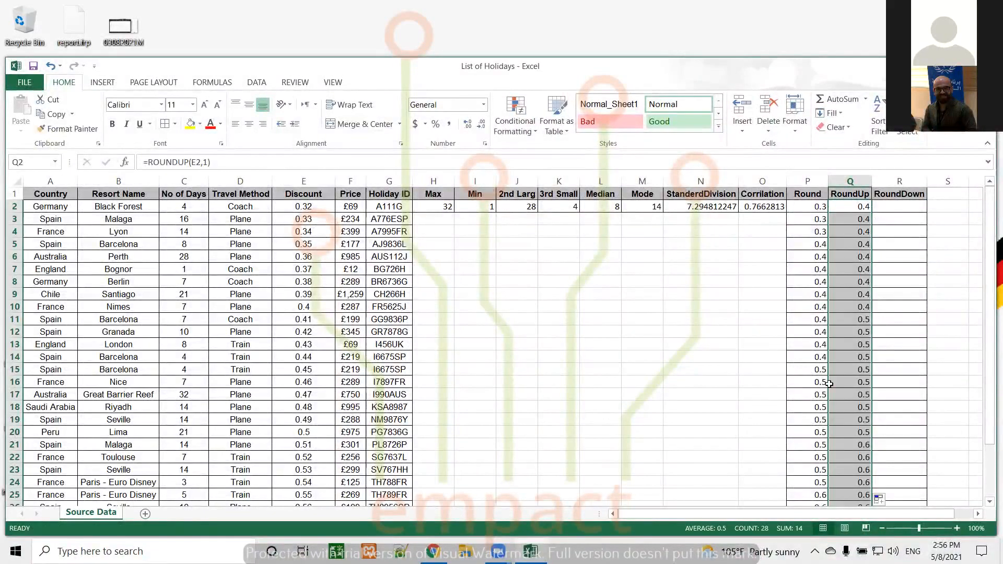
scroll(829, 383, "down", 4)
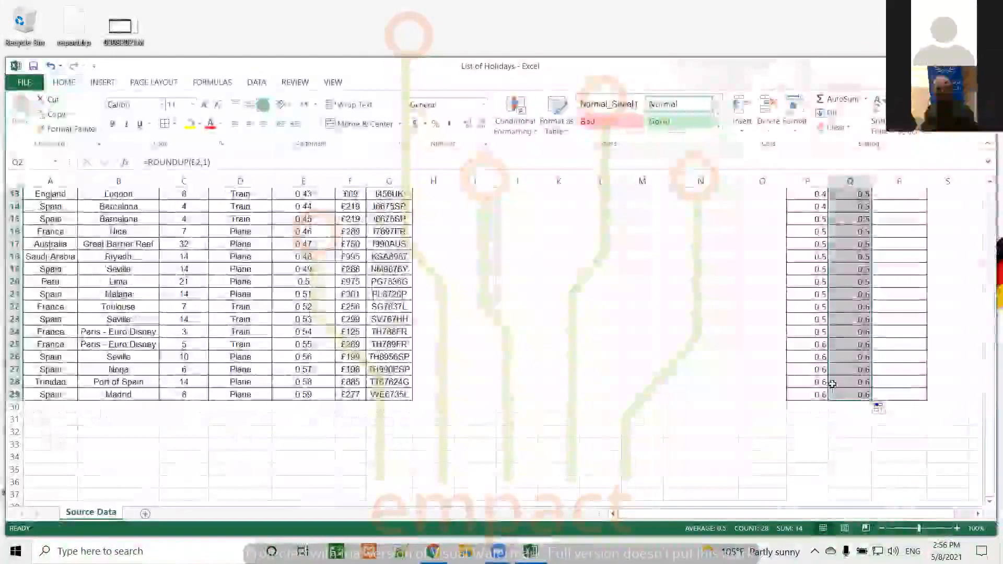
scroll(832, 384, "up", 4)
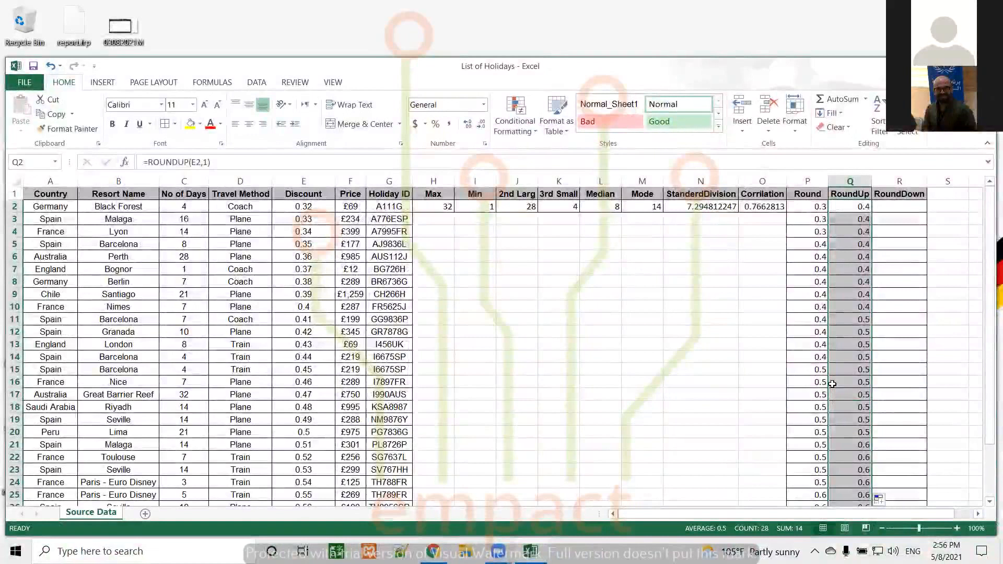
Change the Discount value in cell E2 to 0.301 and check the RoundUp cell in the same row
double_click(310, 206)
type("01")
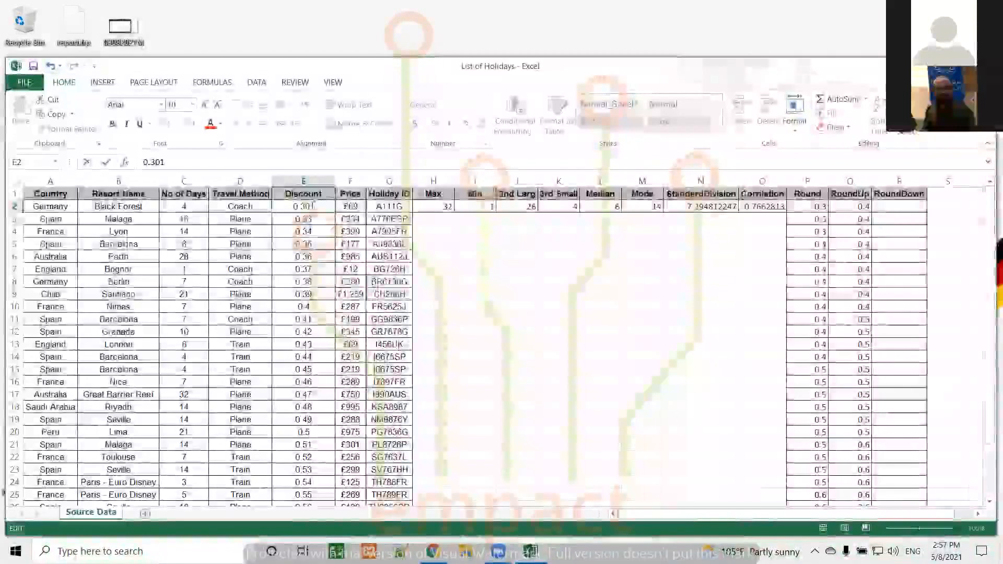
key("Return")
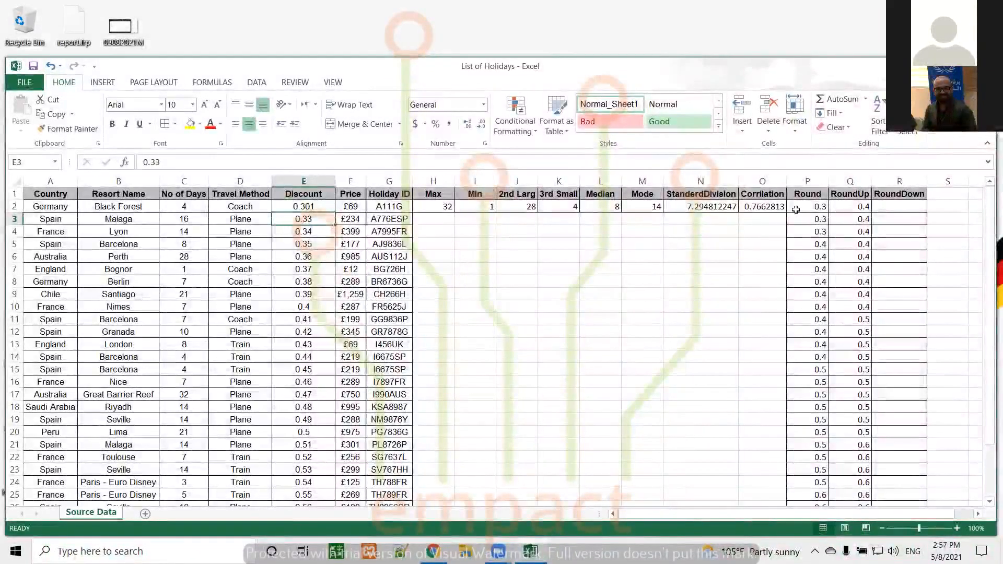
left_click(852, 210)
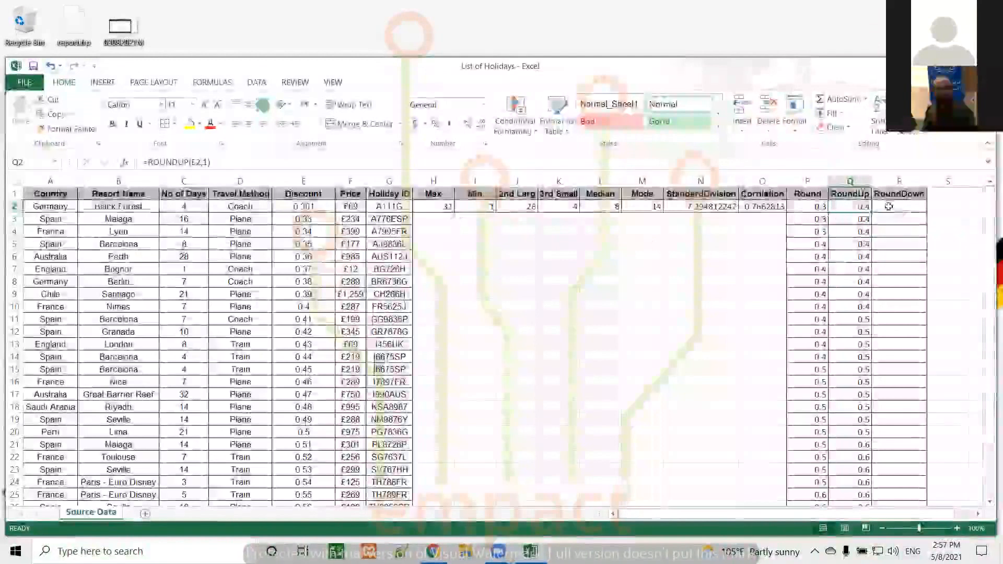
Enter the formula =ROUNDDOWN(E2,1) in cell R2 for the Discount value and fill it down the RoundDown column
left_click(888, 206)
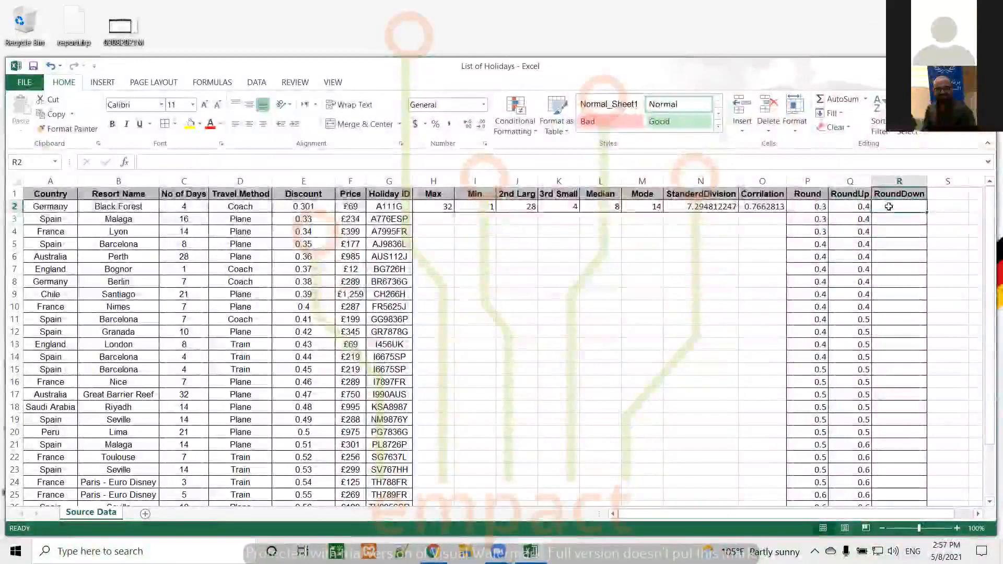
type("=")
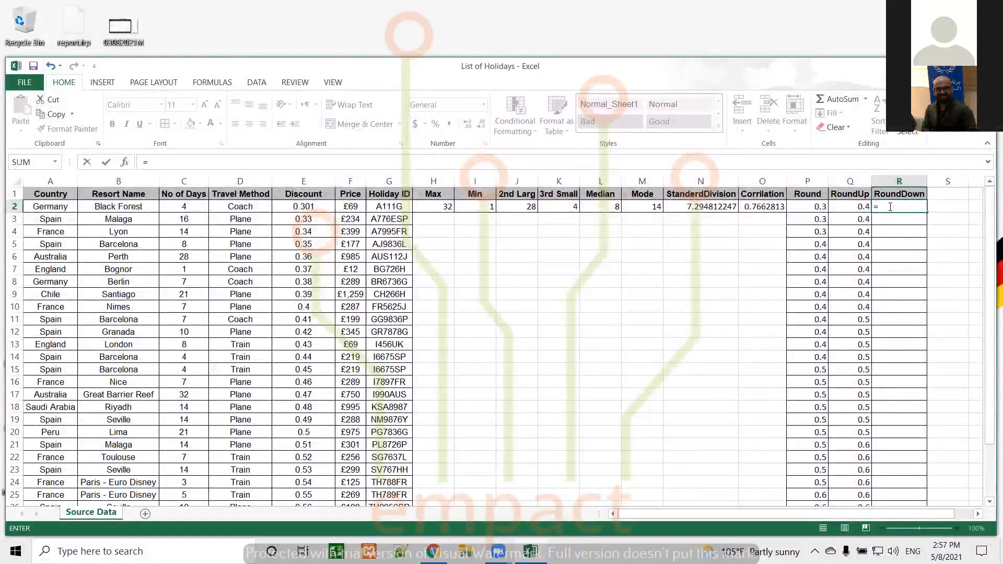
type("round")
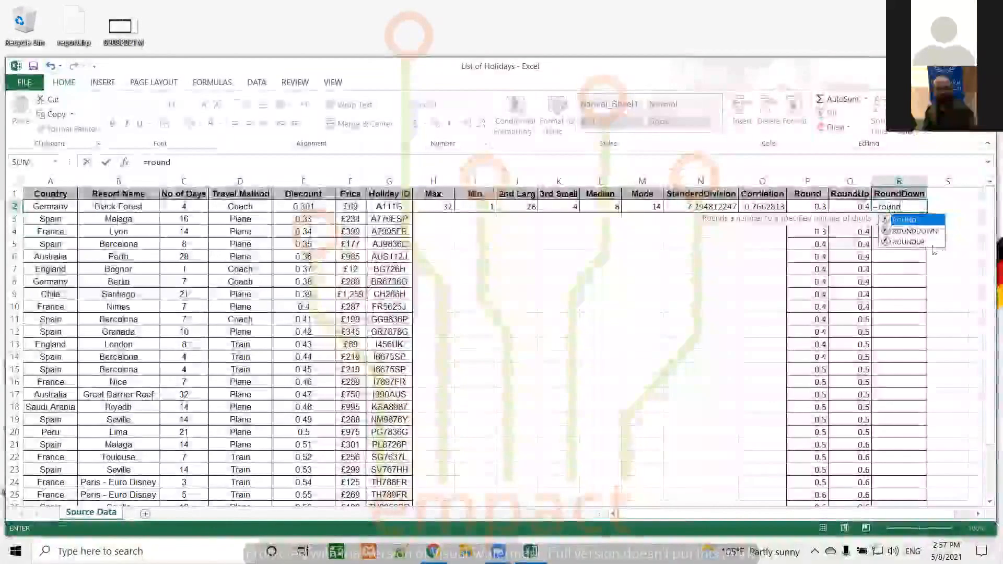
double_click(914, 232)
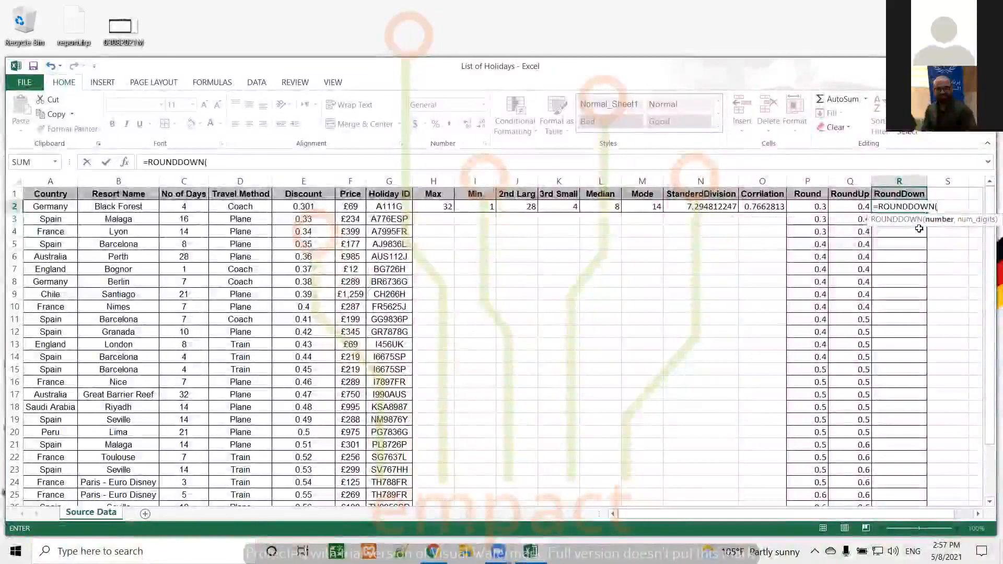
left_click(293, 205)
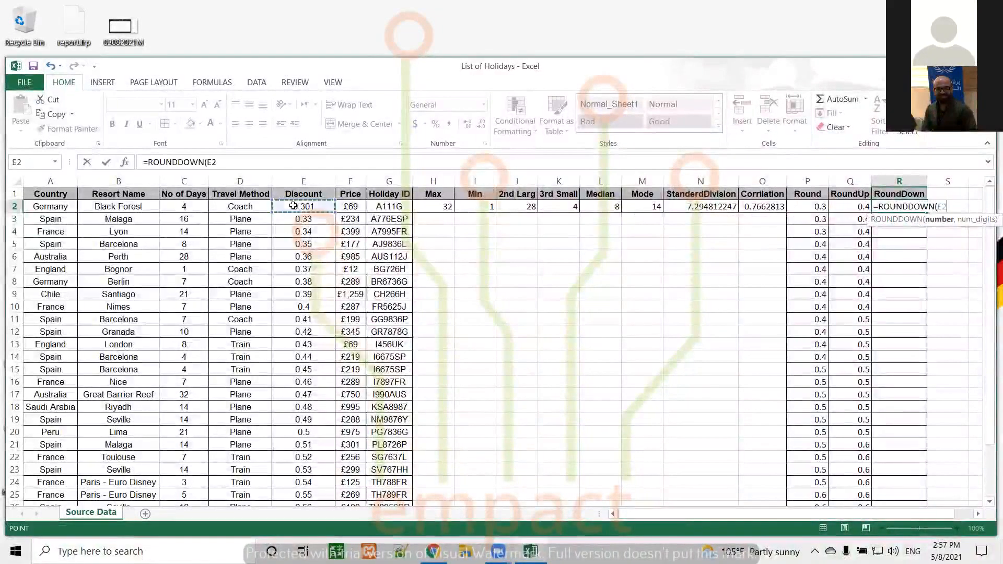
type(",")
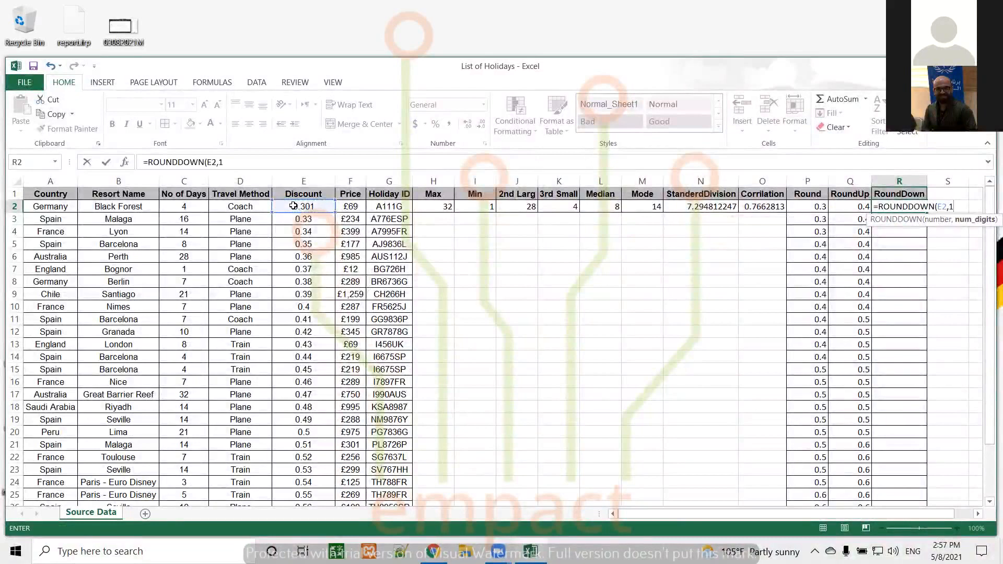
type("1)")
key("Return")
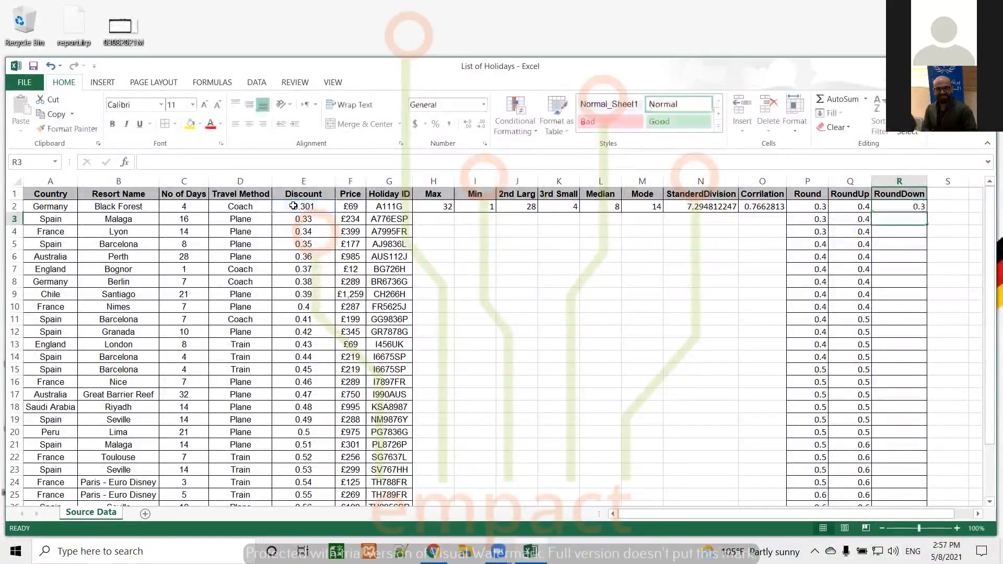
left_click(924, 206)
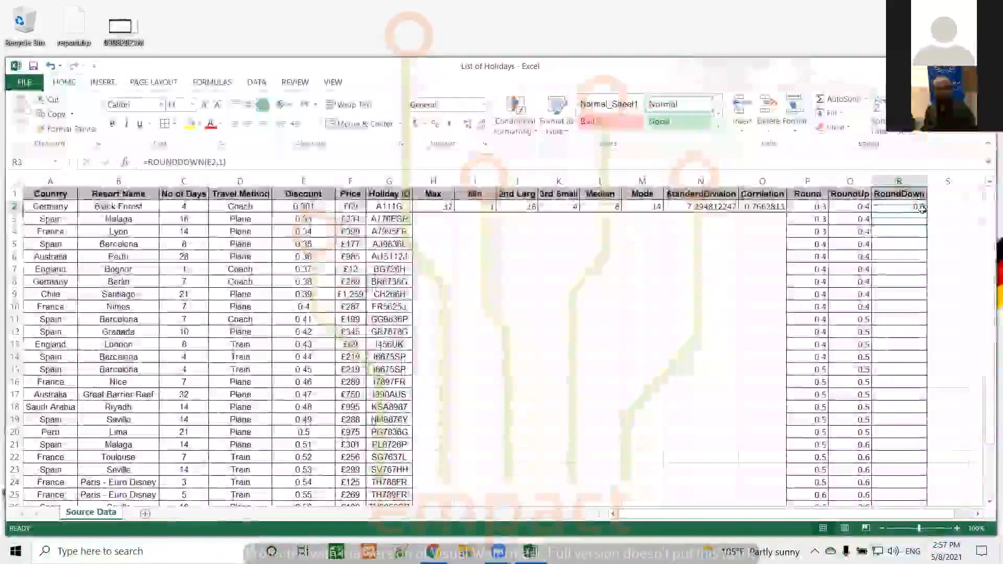
double_click(925, 212)
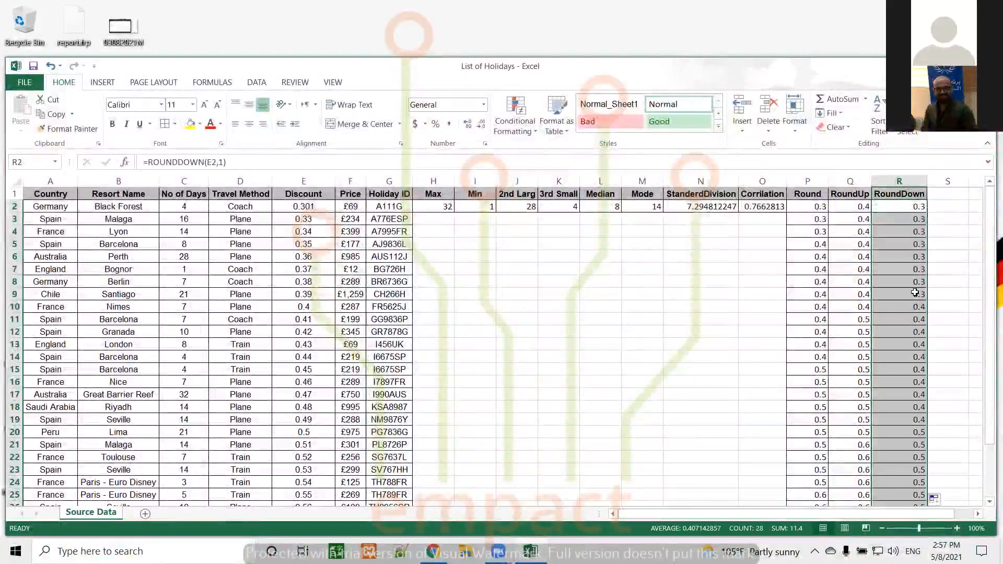
Examine the RoundDown column down to its last row, comparing the rounded values with the Discount, Round and RoundUp columns
left_click(310, 297)
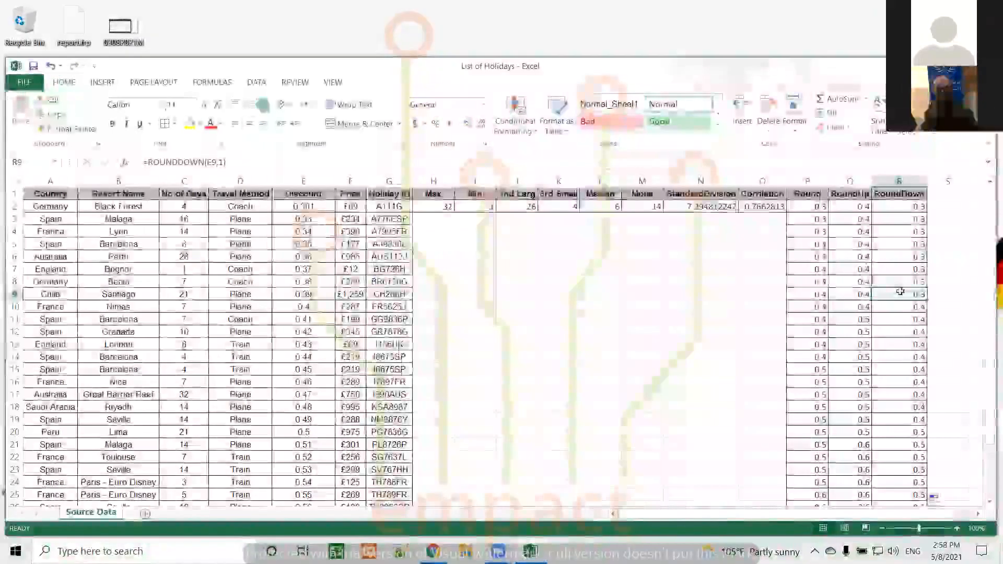
key("Down")
key("Down")
key("Down")
key("Down")
key("Down")
key("Down")
key("Down")
key("Down")
key("Down")
key("Down")
key("Down")
key("Down")
key("Down")
key("Down")
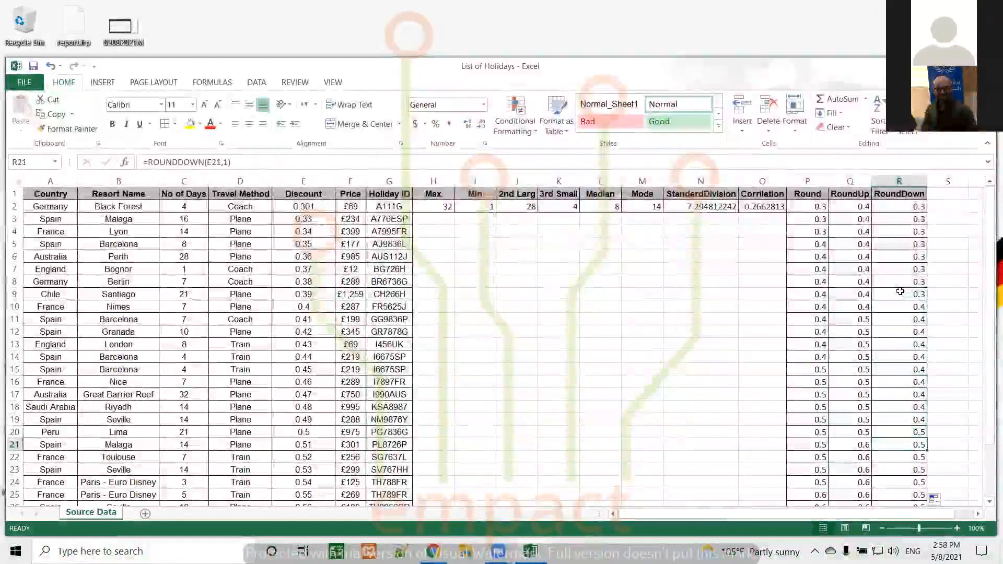
key("Down")
key("Down")
key("Down")
key("Down")
key("Down")
key("Down")
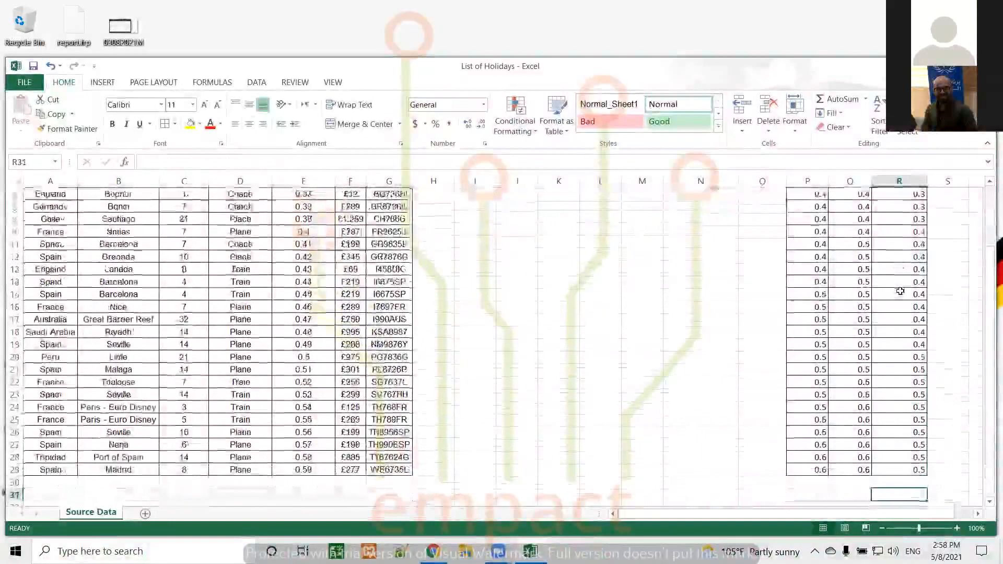
key("Up")
key("Up")
key("Up")
key("Up")
key("Up")
key("Up")
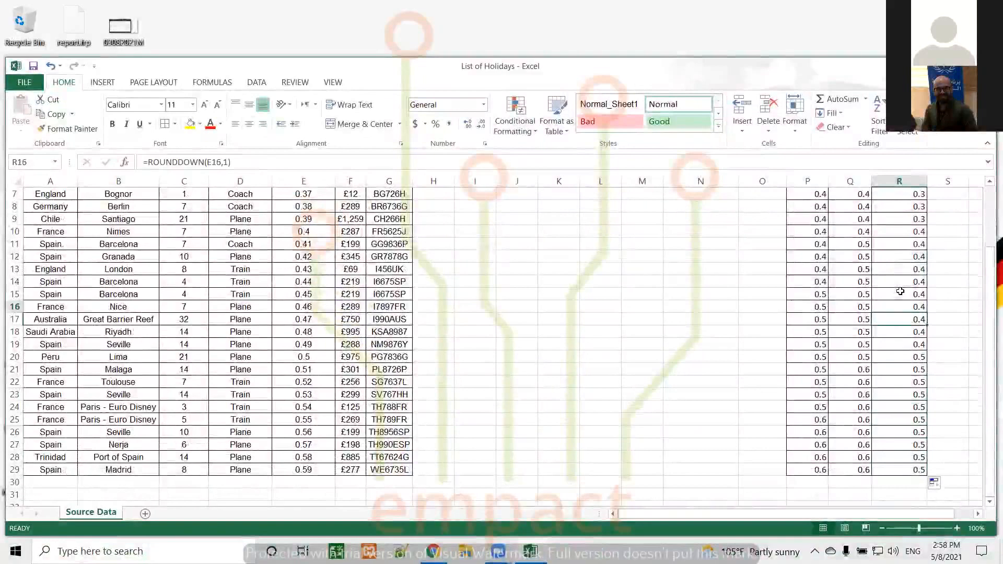
key("ctrl+Up")
key("Down")
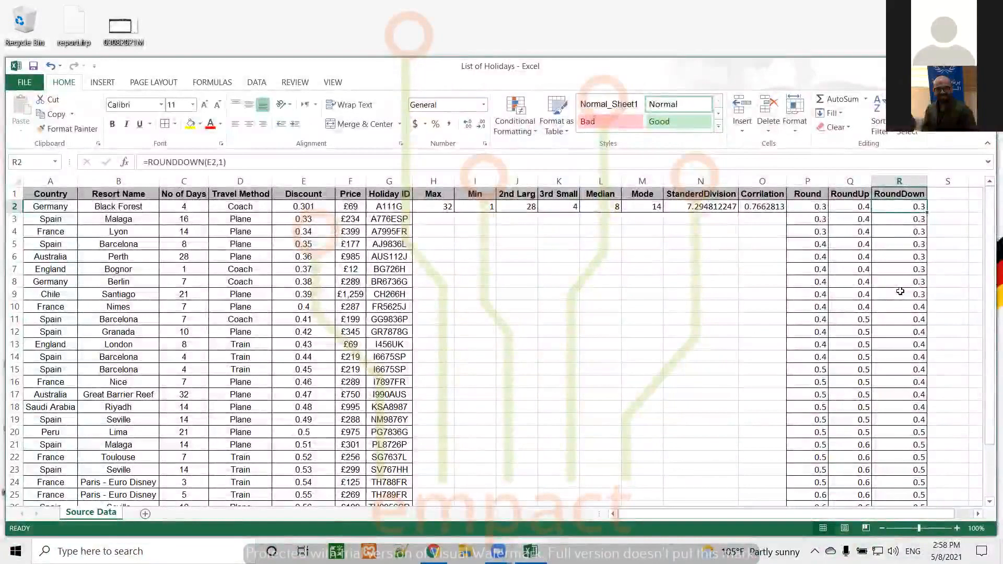
left_click(815, 206)
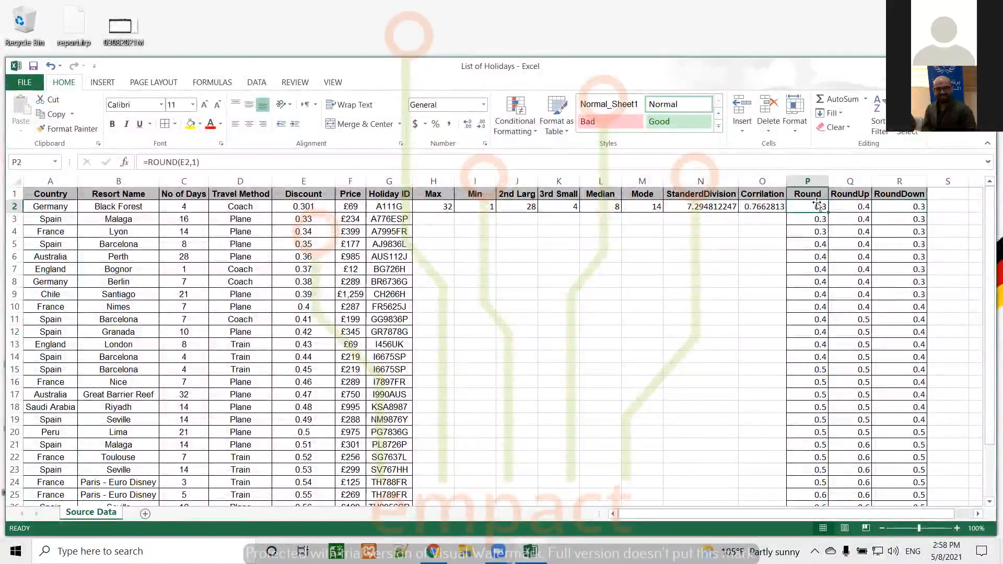
left_click(810, 195)
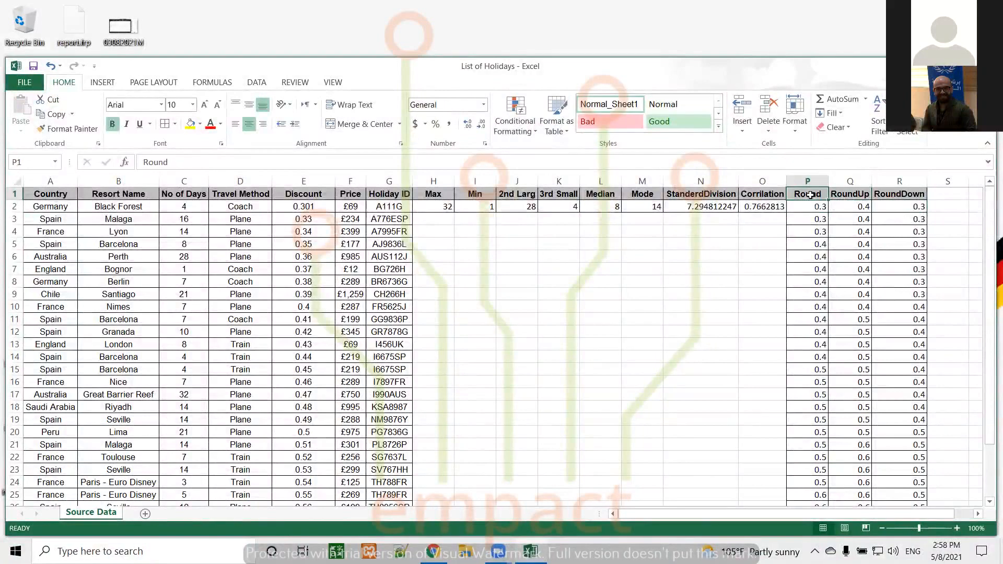
left_click(777, 226)
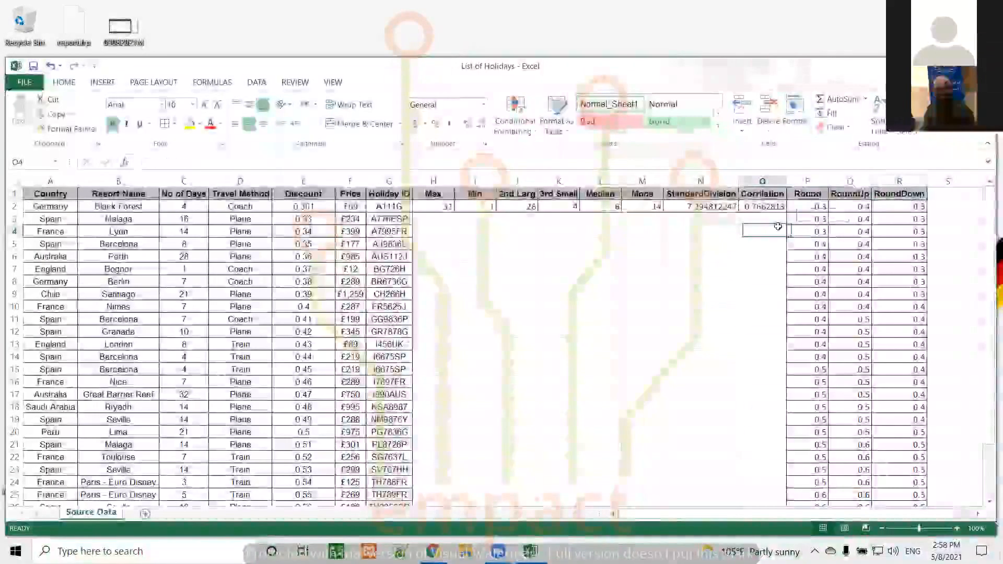
left_click(772, 218)
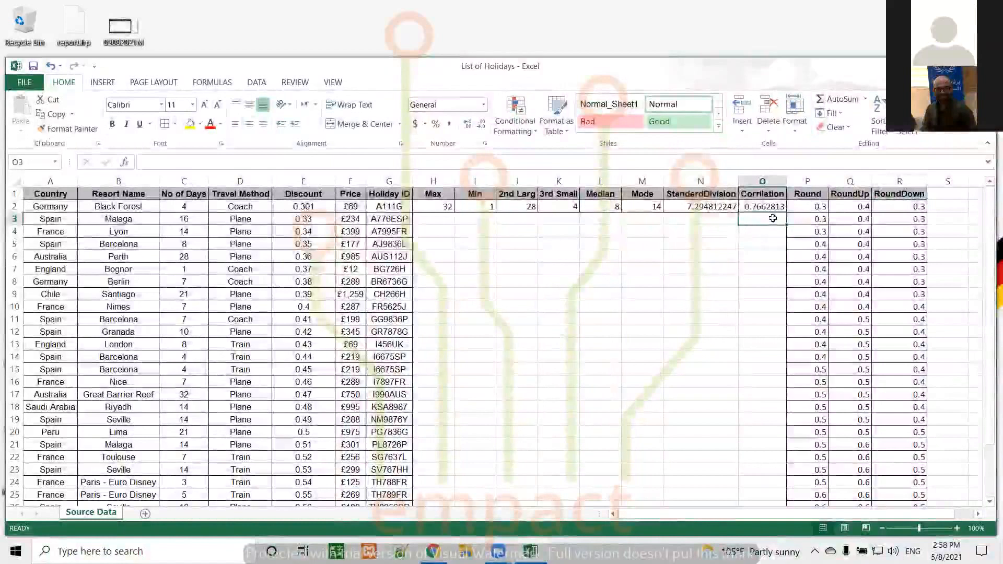